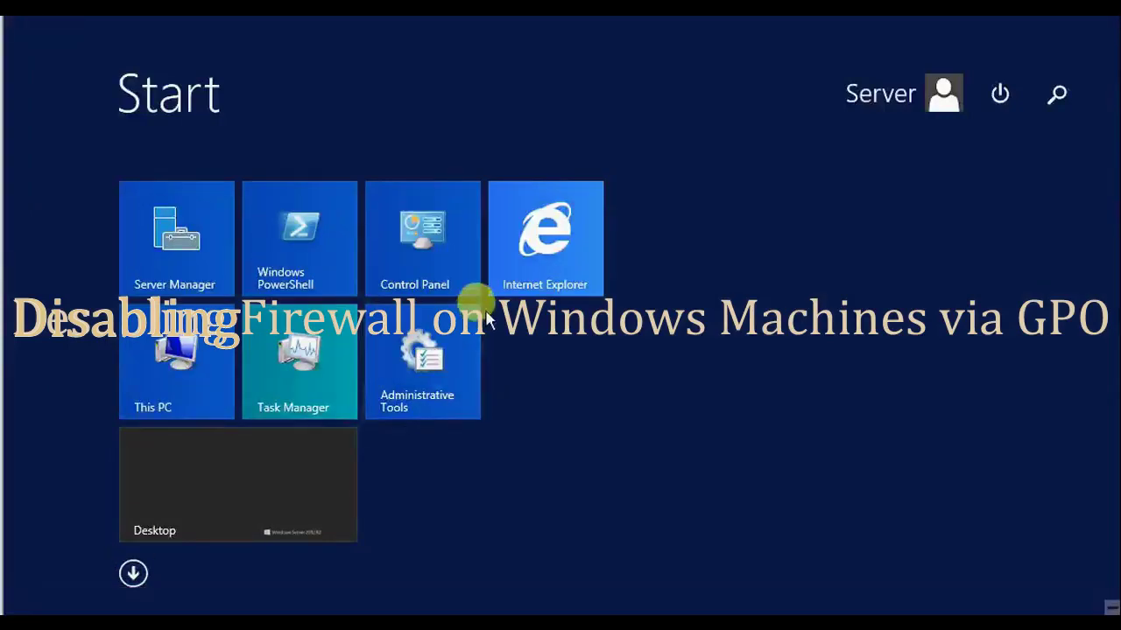
- Open the Control Panel and show the Citrix-Servers unit of the JKLAB.TEST domain in Active Directory Users and Computers
click(429, 249)
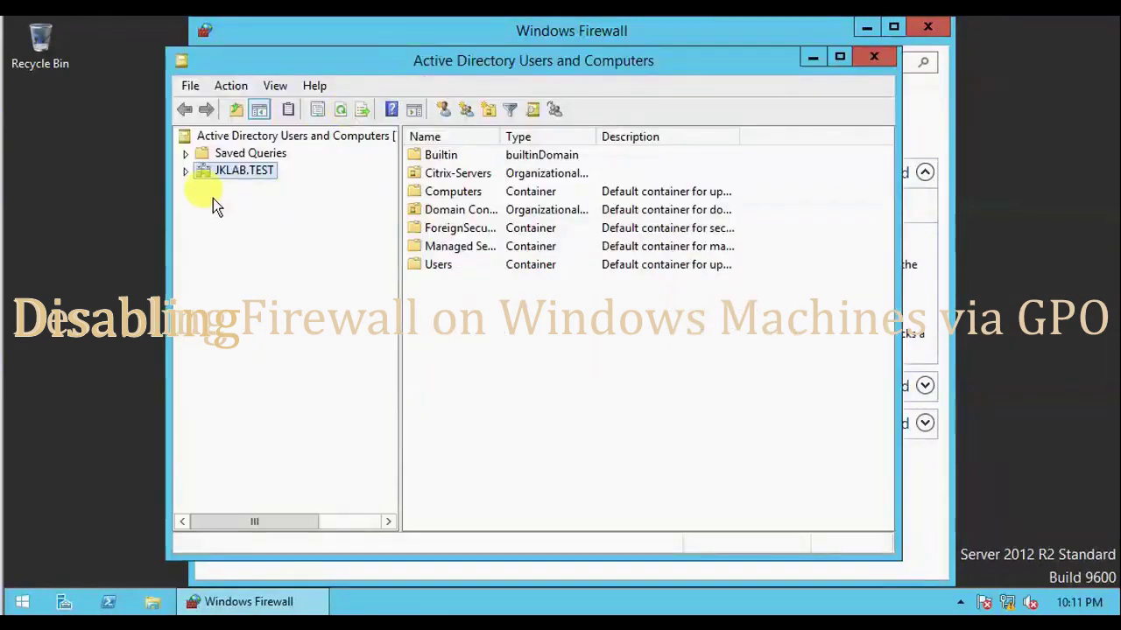
click(194, 173)
click(195, 172)
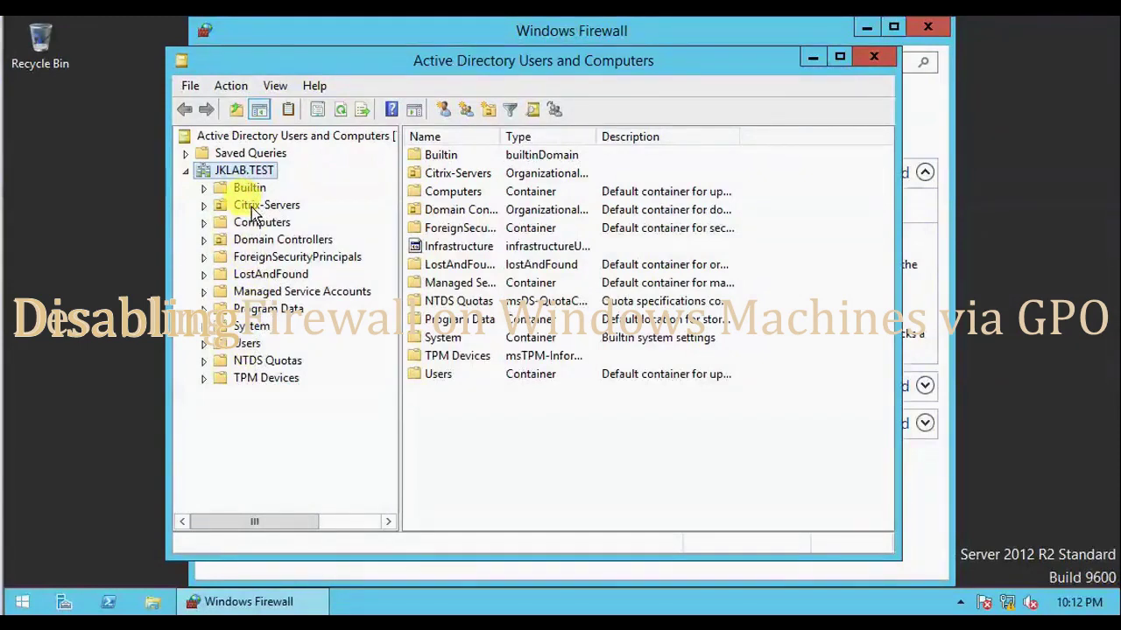
click(252, 210)
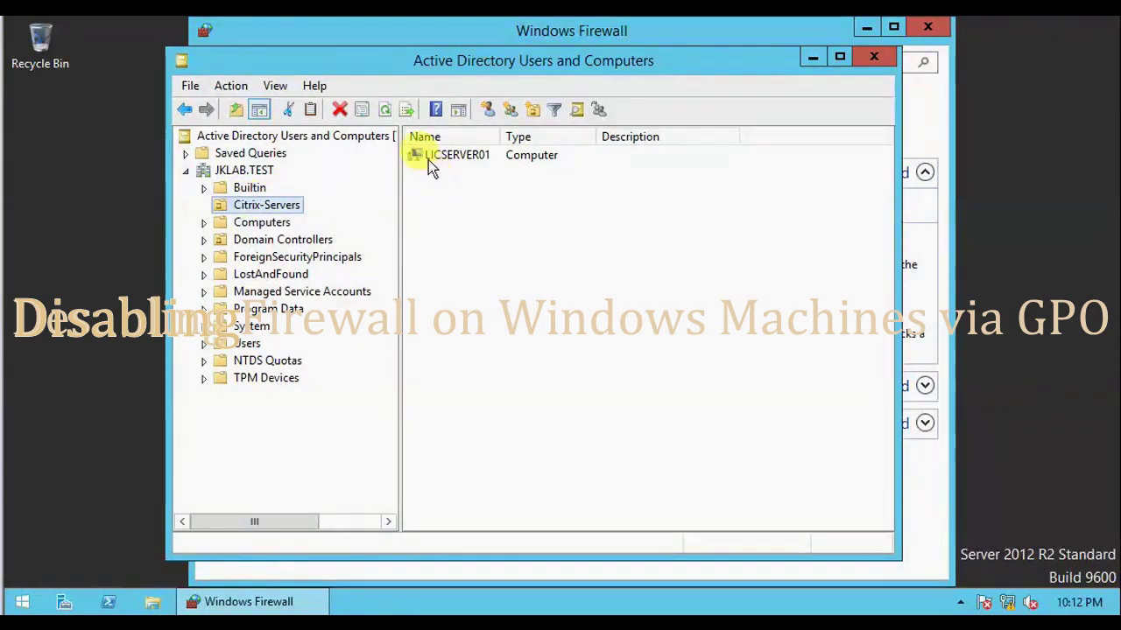
click(512, 249)
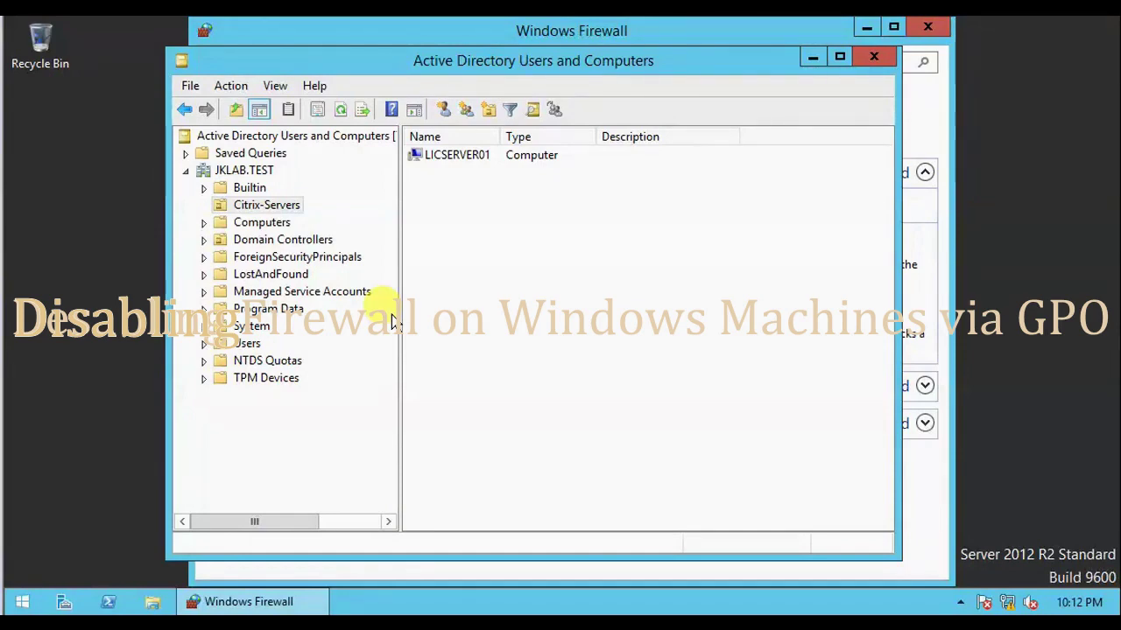
- Move STOREFRONT01, VCENTER01, VDASERVER01 and XENDESKTOP01 from the Computers container into the Citrix-Servers unit and display that unit
click(262, 222)
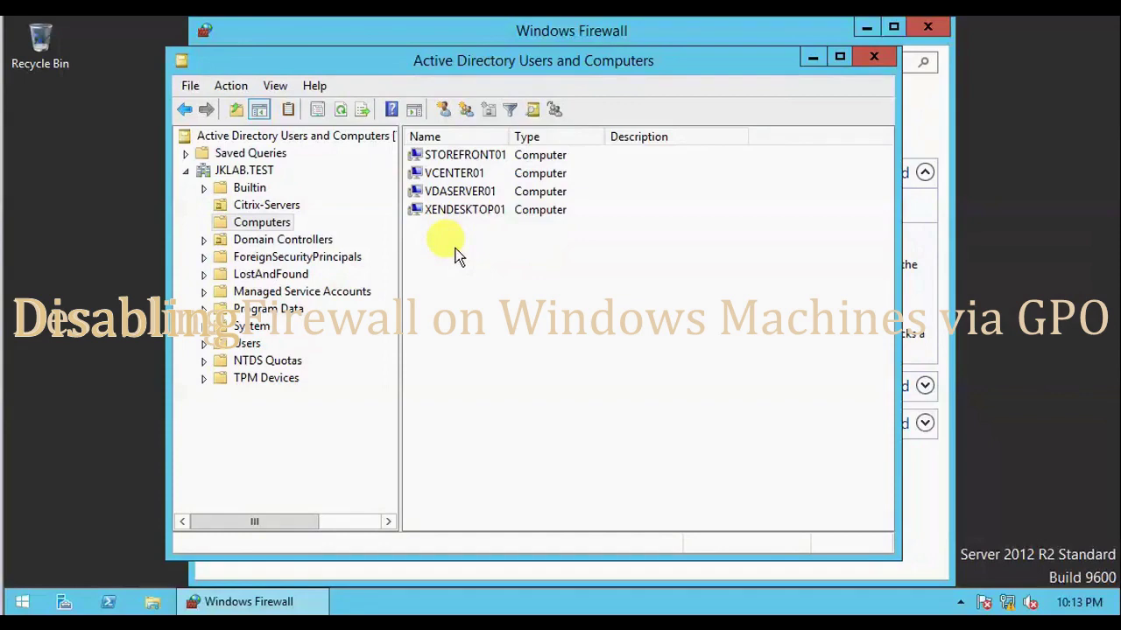
drag(426, 232, 543, 158)
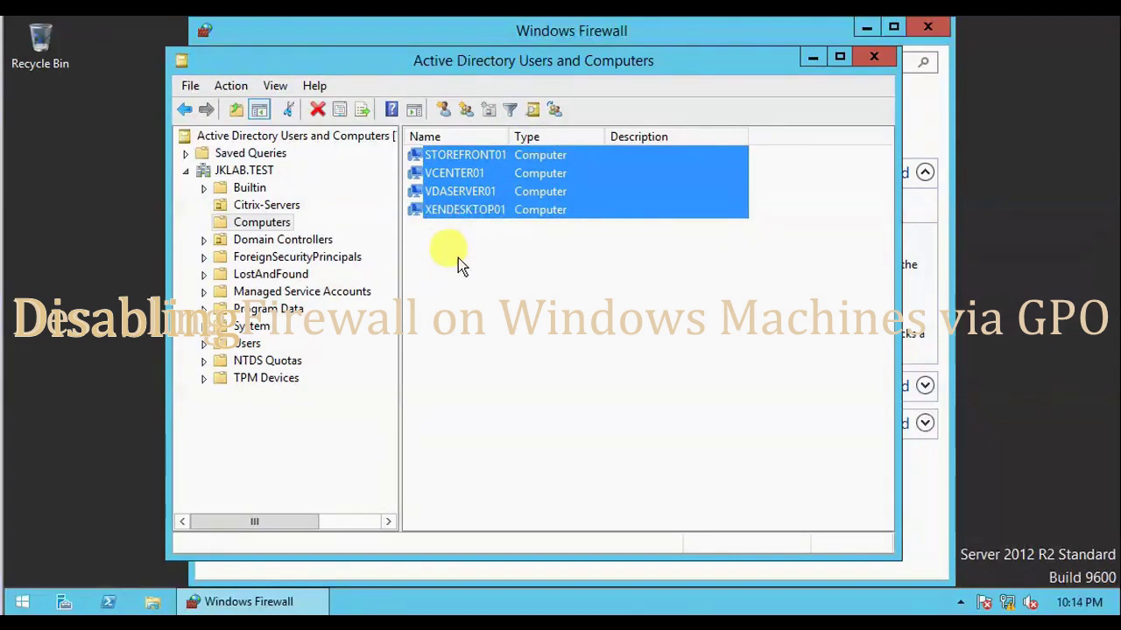
click(467, 283)
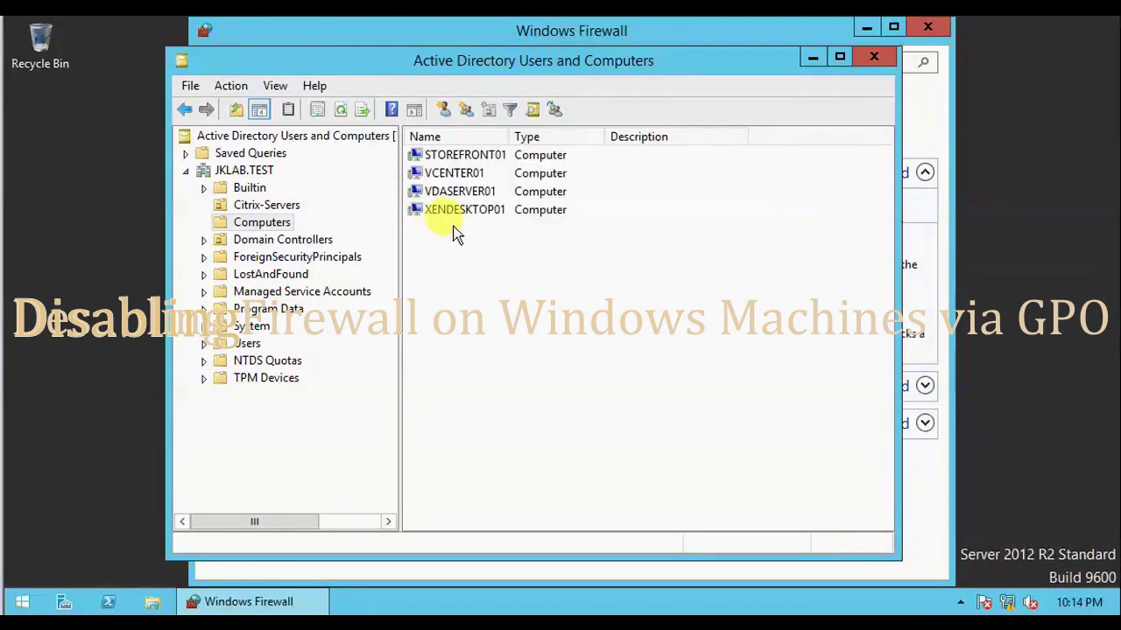
drag(438, 248, 573, 137)
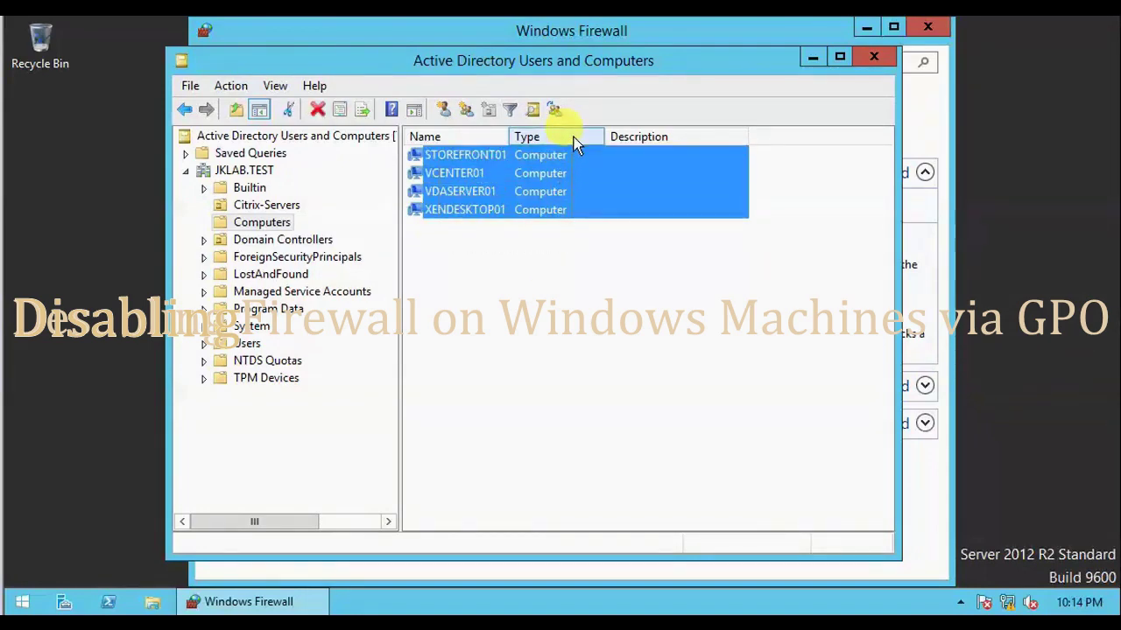
drag(333, 214, 289, 214)
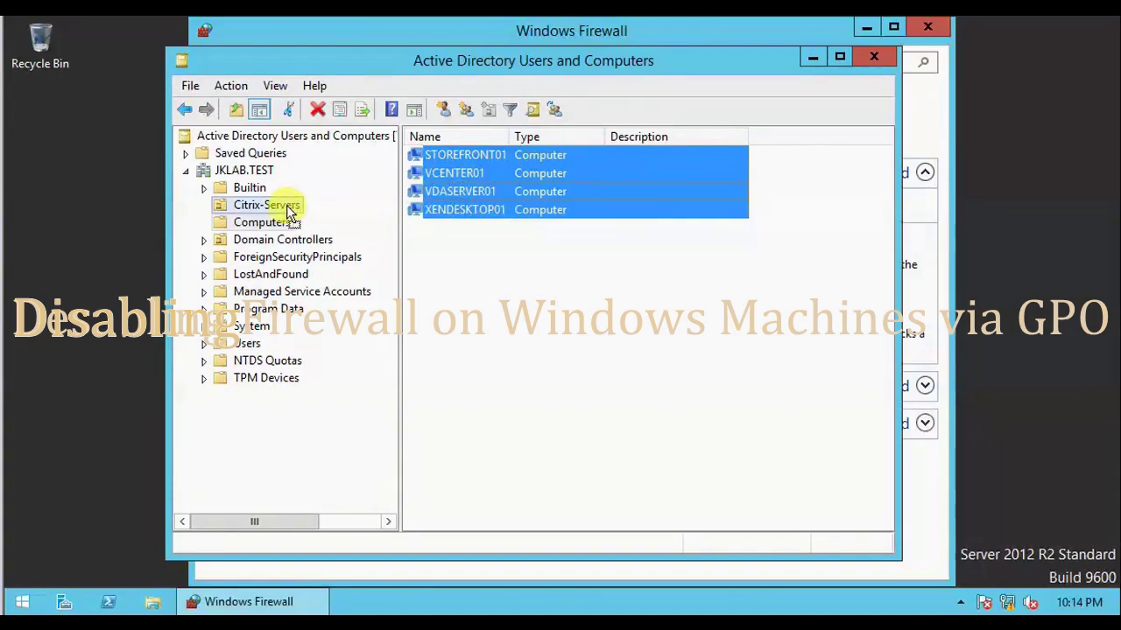
drag(289, 214, 286, 210)
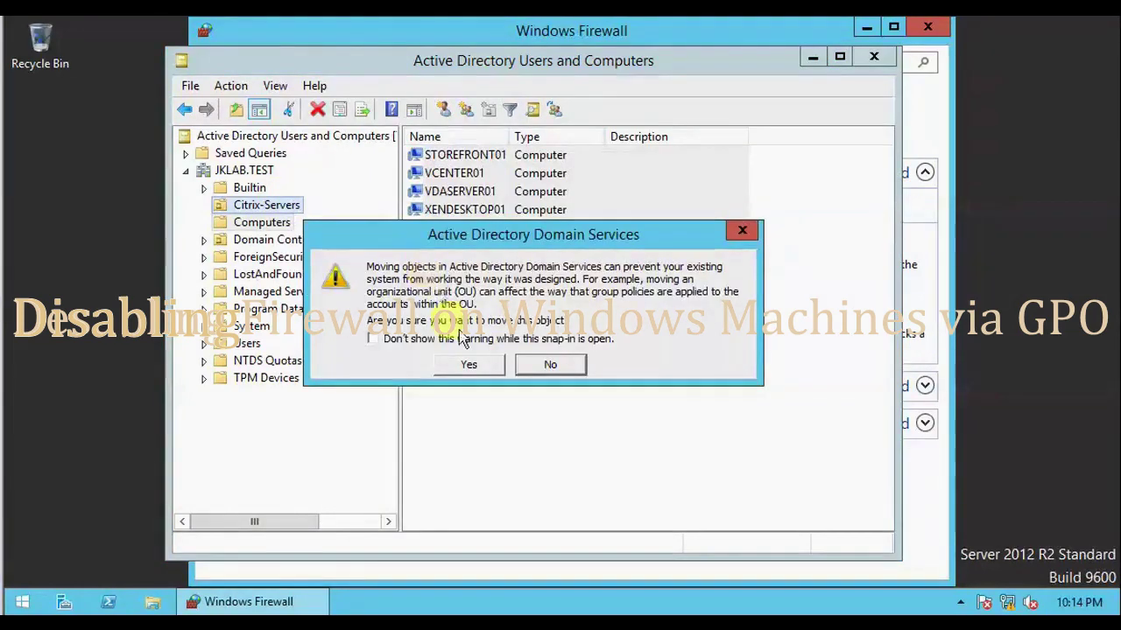
click(465, 361)
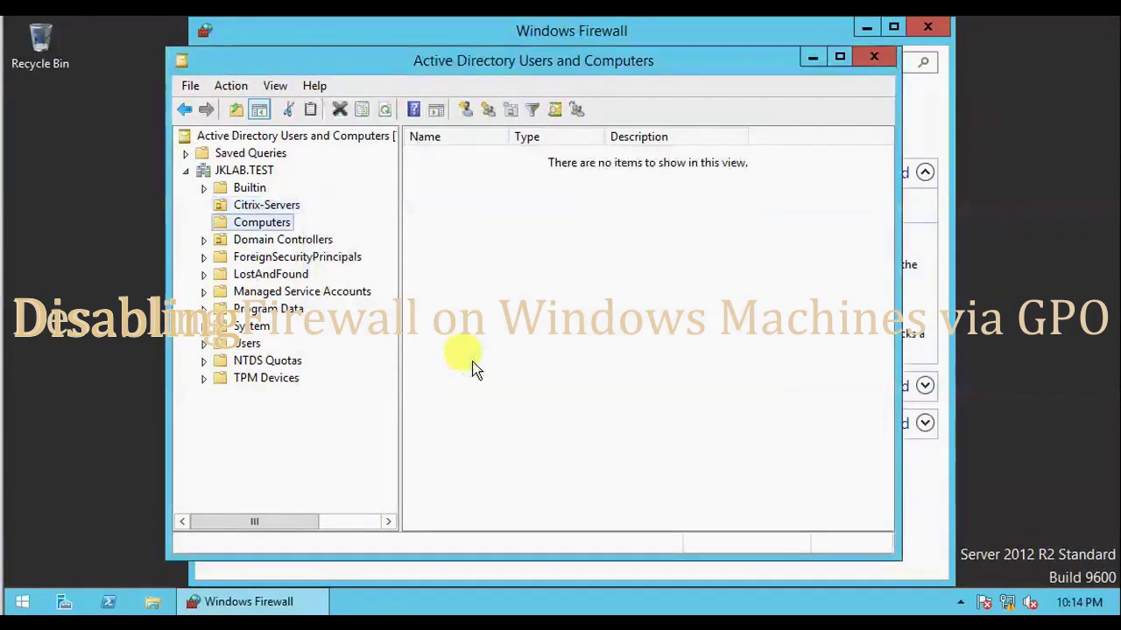
click(264, 206)
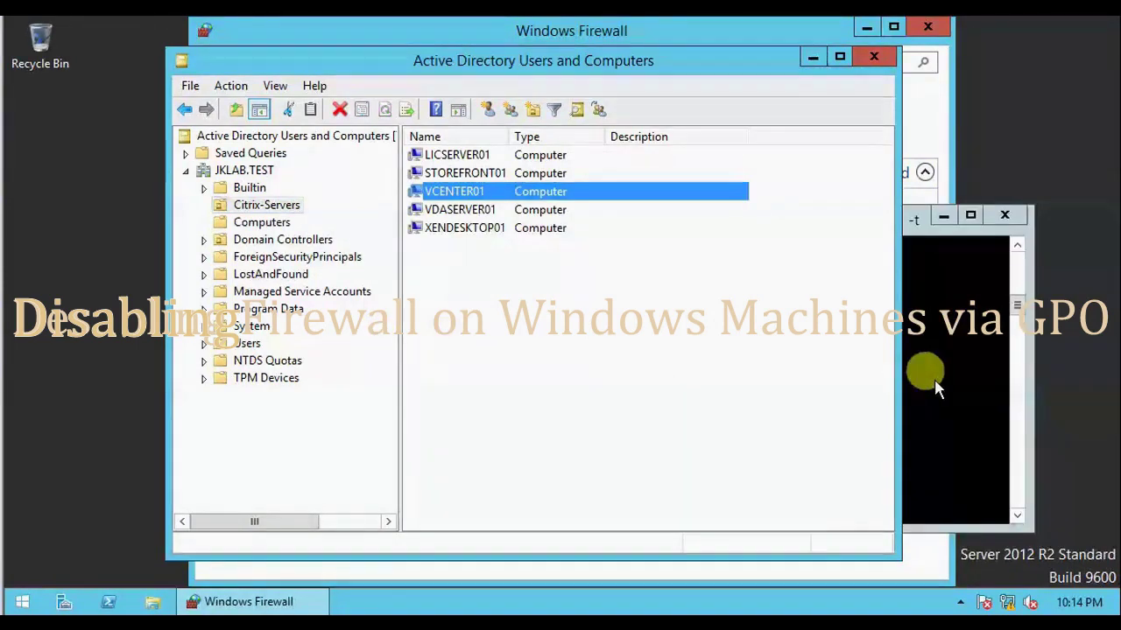
- Stop the running ping of vcenter01 in the command prompt and launch the Group Policy Management console with gpmc.msc
click(937, 384)
key(ctrl+c)
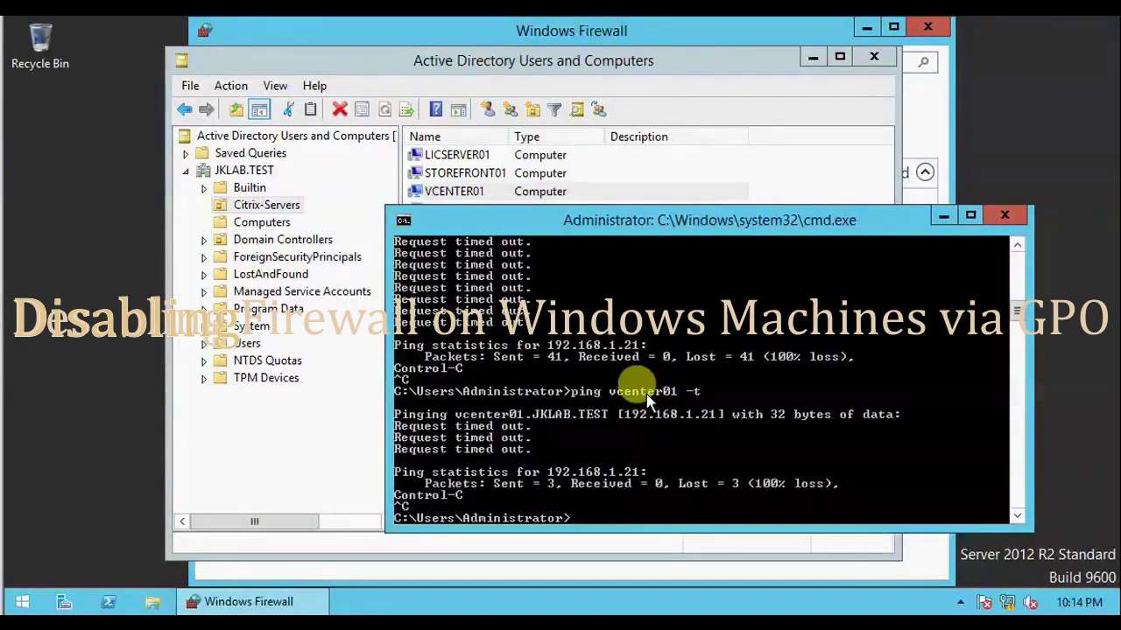
text(gpmc.msc)
key(Return)
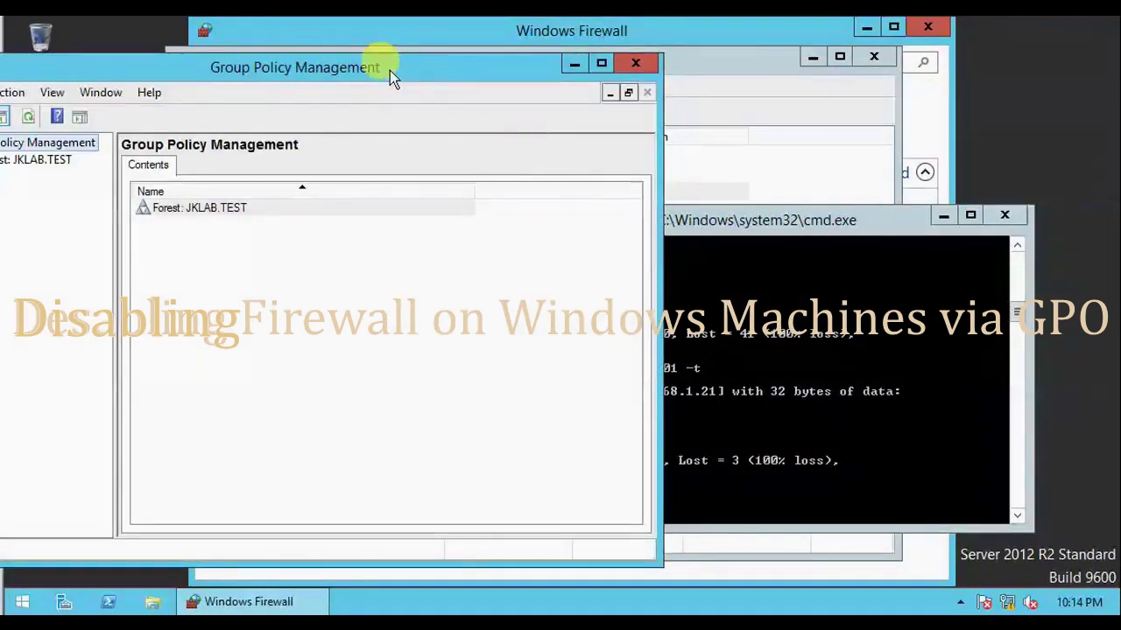
drag(388, 70, 622, 57)
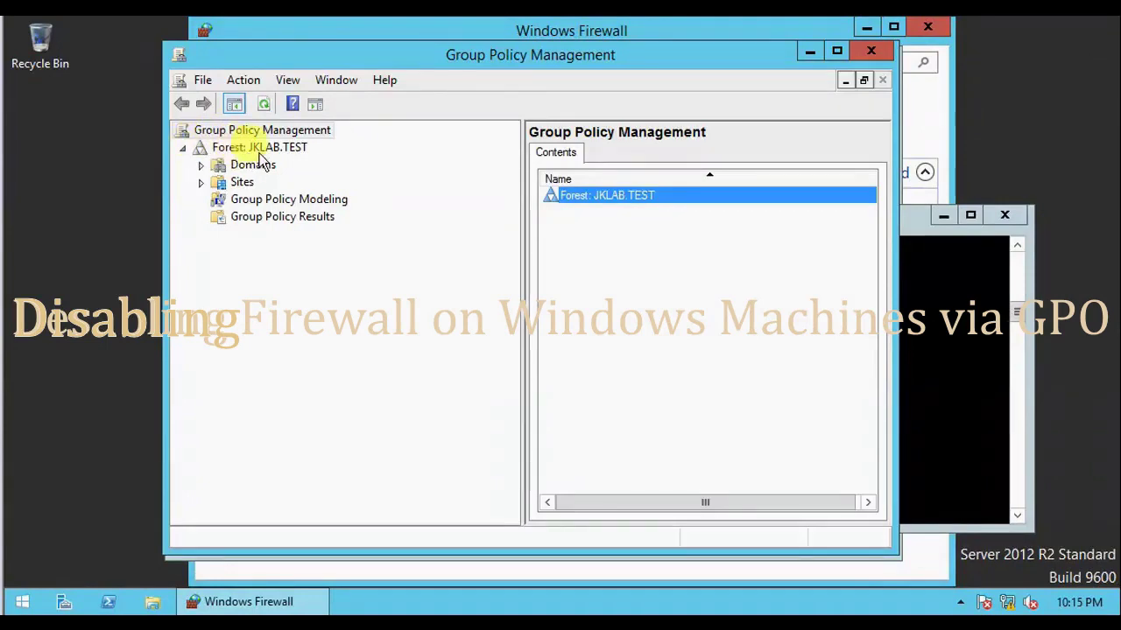
- Create a new GPO named Disable-Firewall in the JKLAB.TEST domain, linked to the Citrix-Servers unit
click(202, 166)
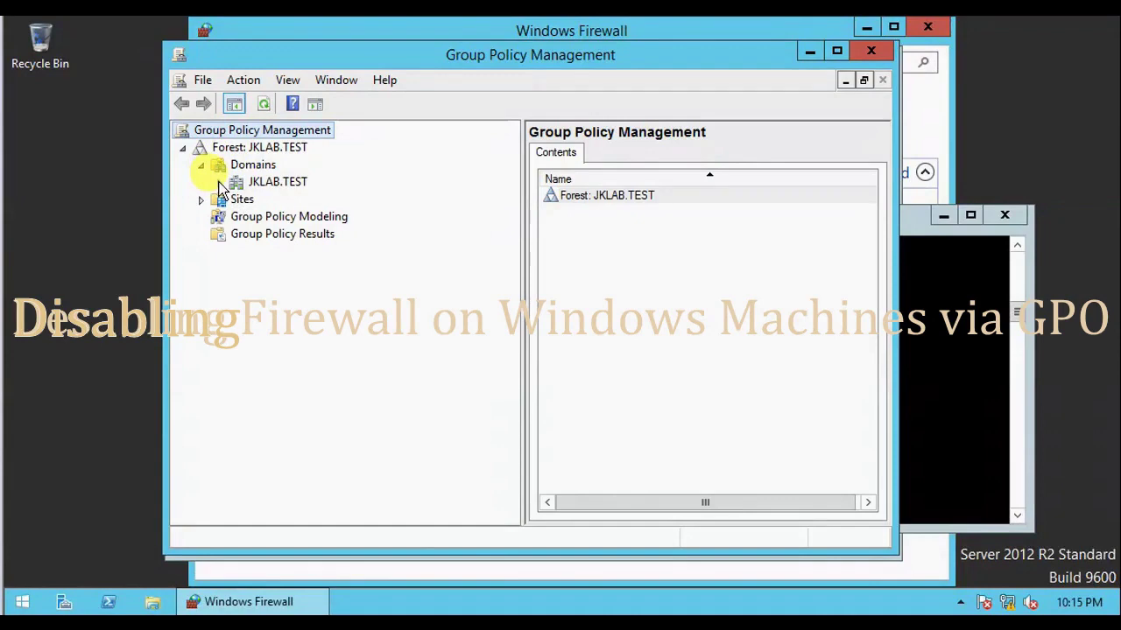
click(218, 182)
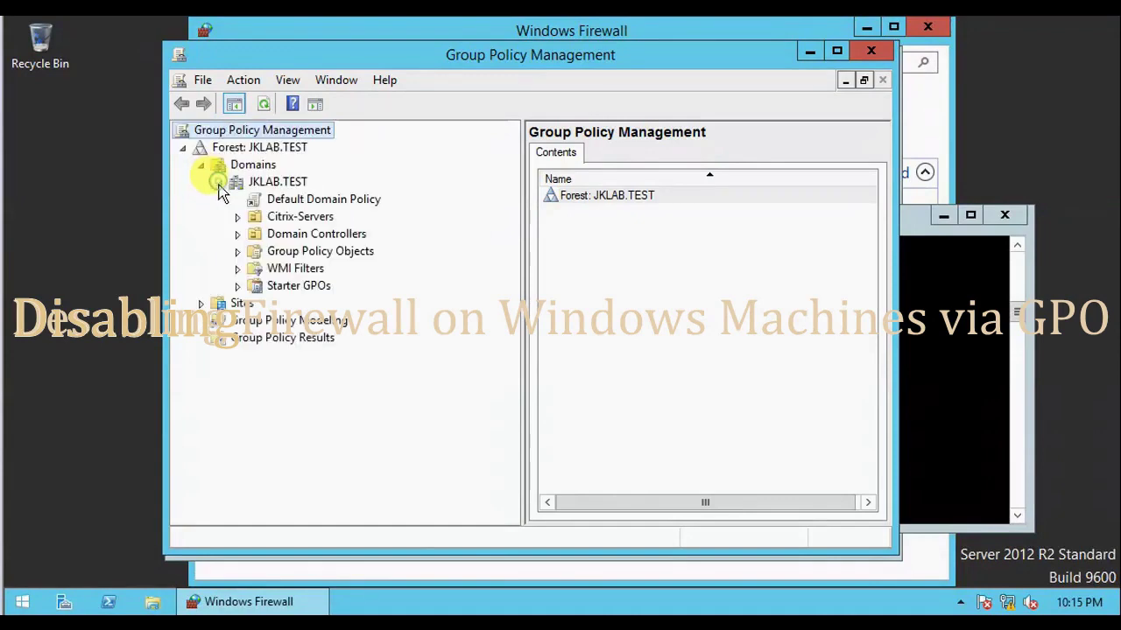
click(263, 219)
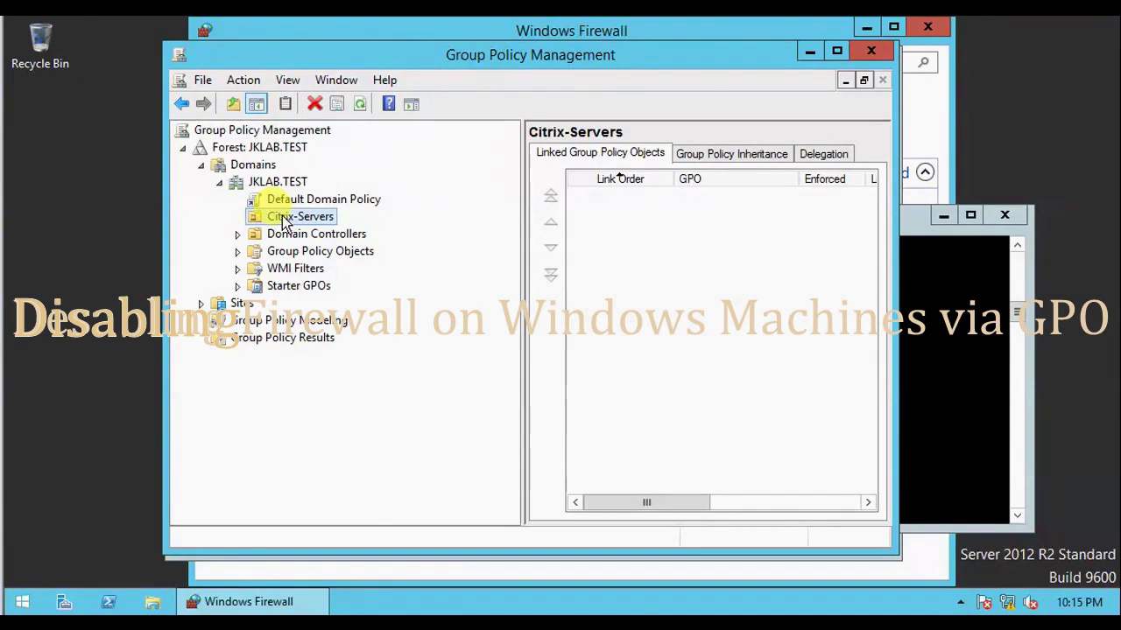
right_click(285, 222)
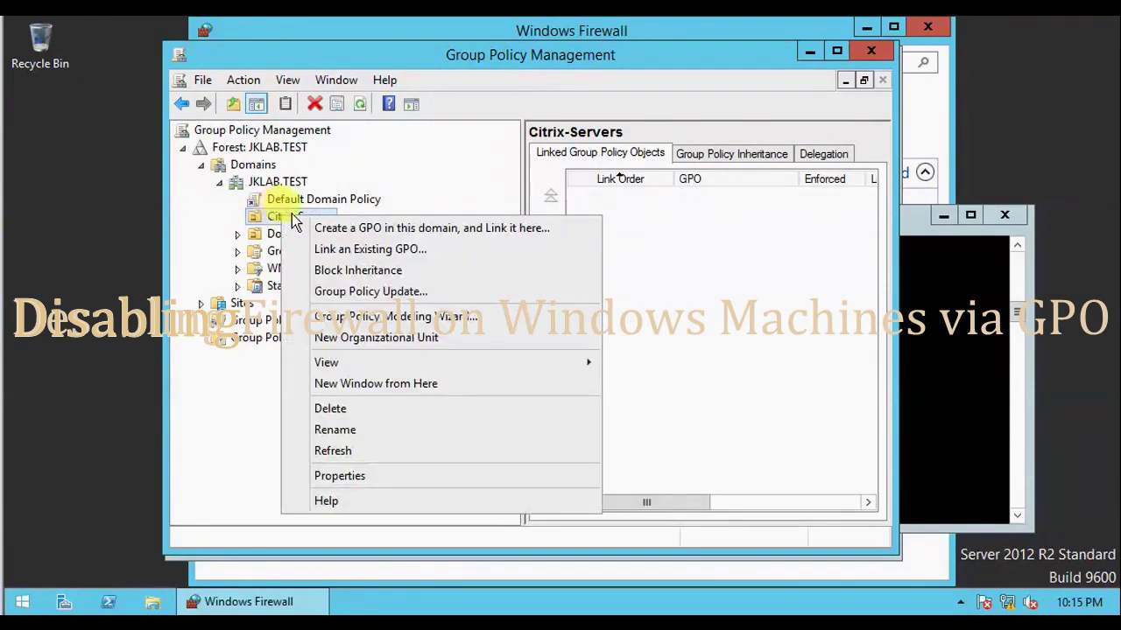
click(375, 230)
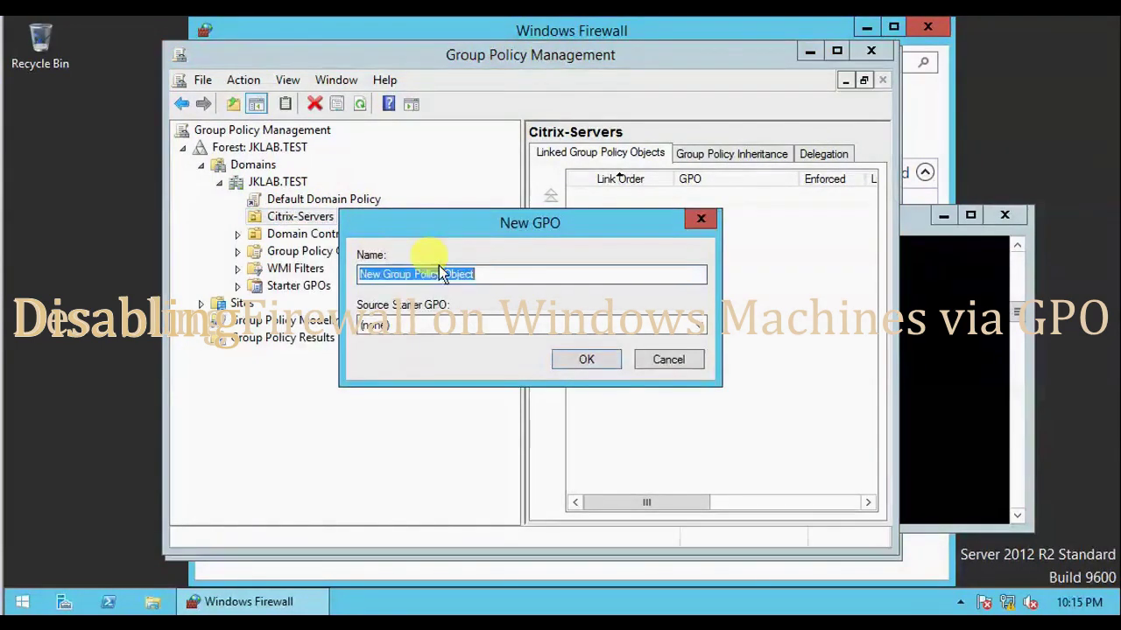
drag(427, 236, 462, 238)
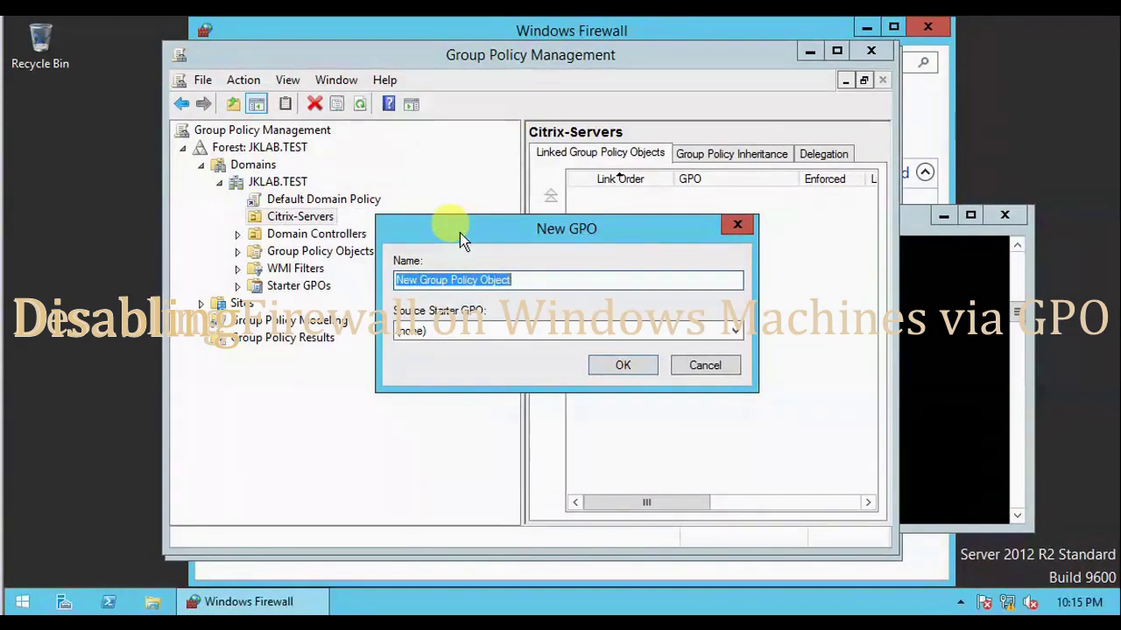
text(Disabl)
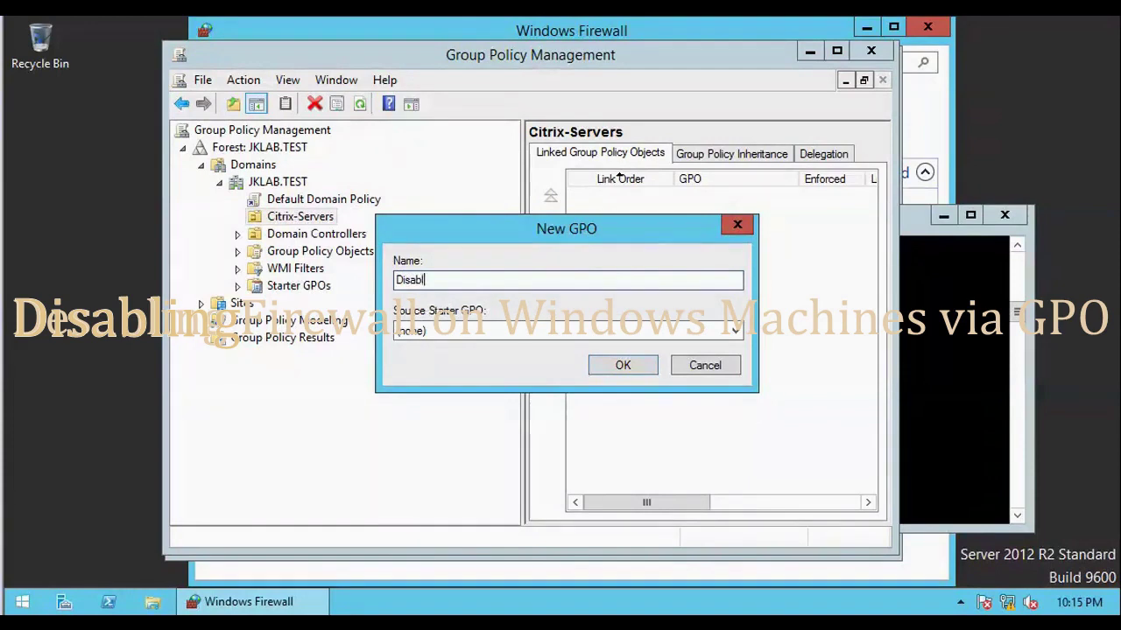
text(e-Firewall)
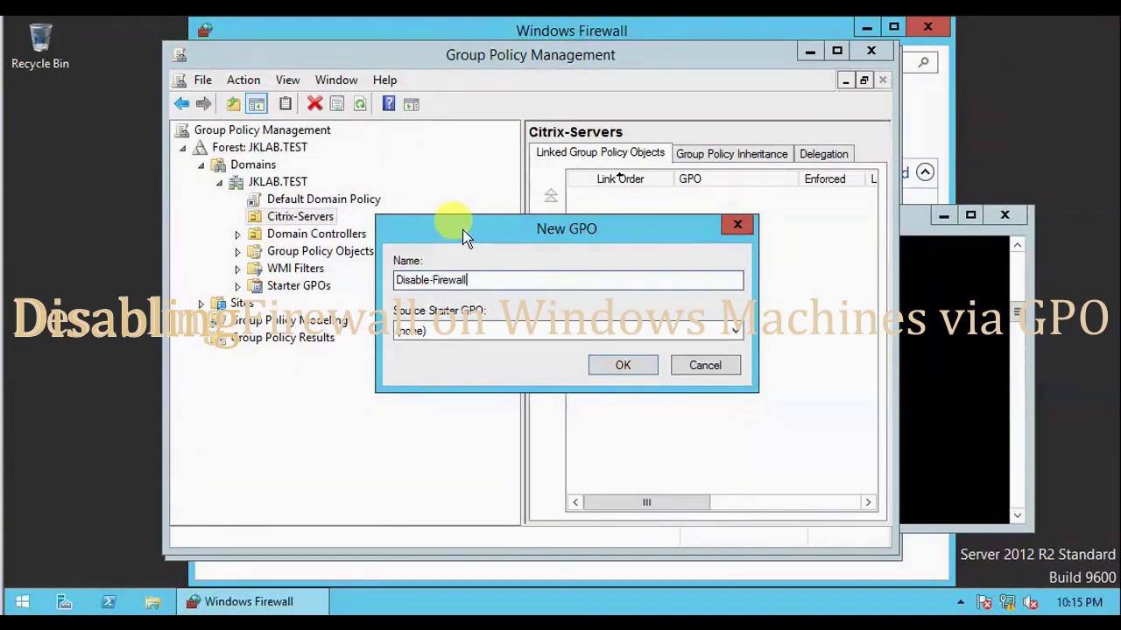
click(608, 368)
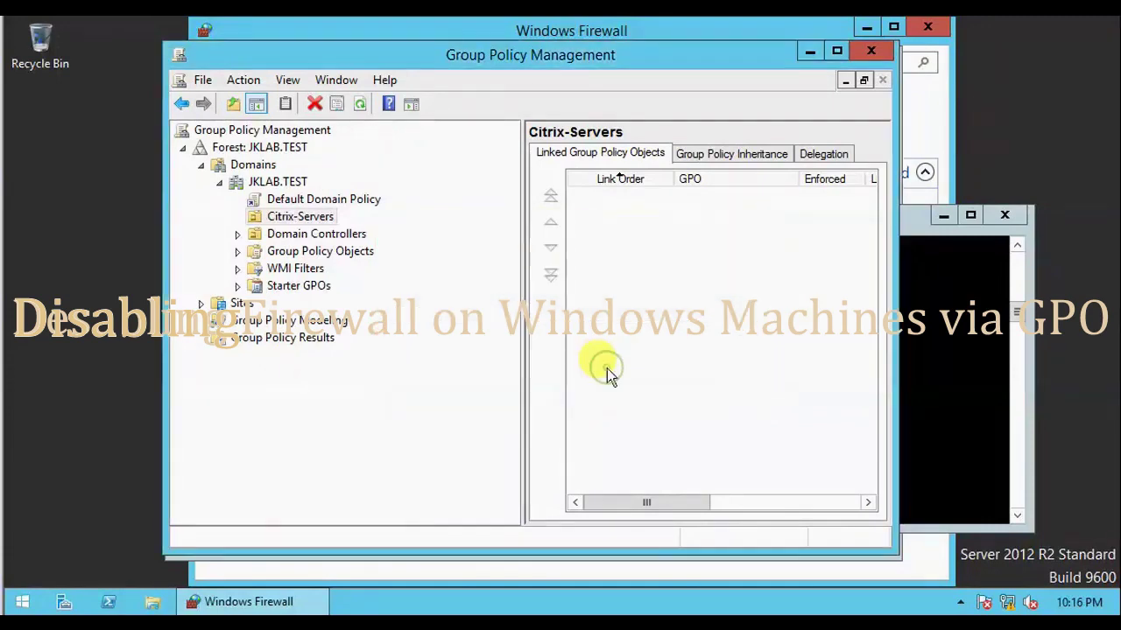
- Open the Disable-Firewall policy under Citrix-Servers for editing in the Group Policy Management Editor
click(308, 240)
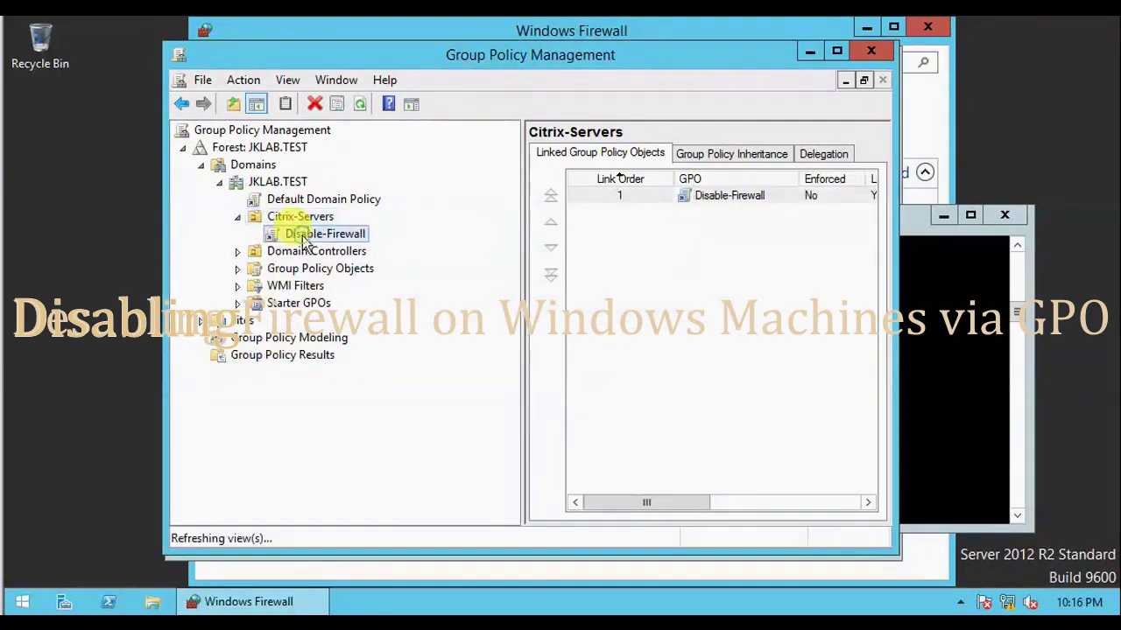
click(650, 343)
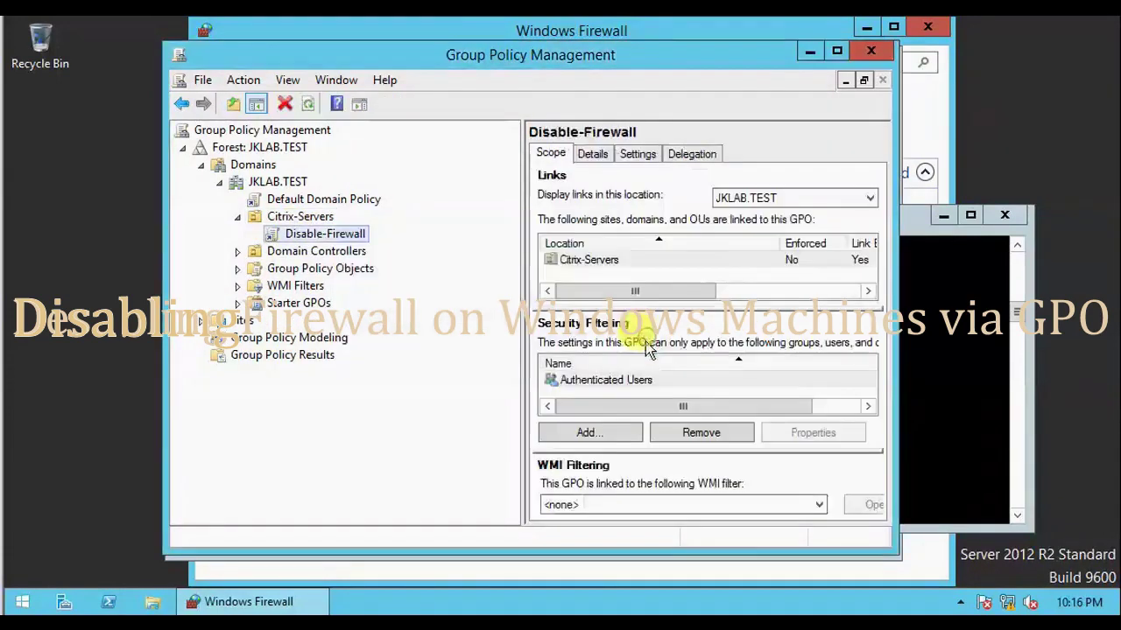
right_click(285, 239)
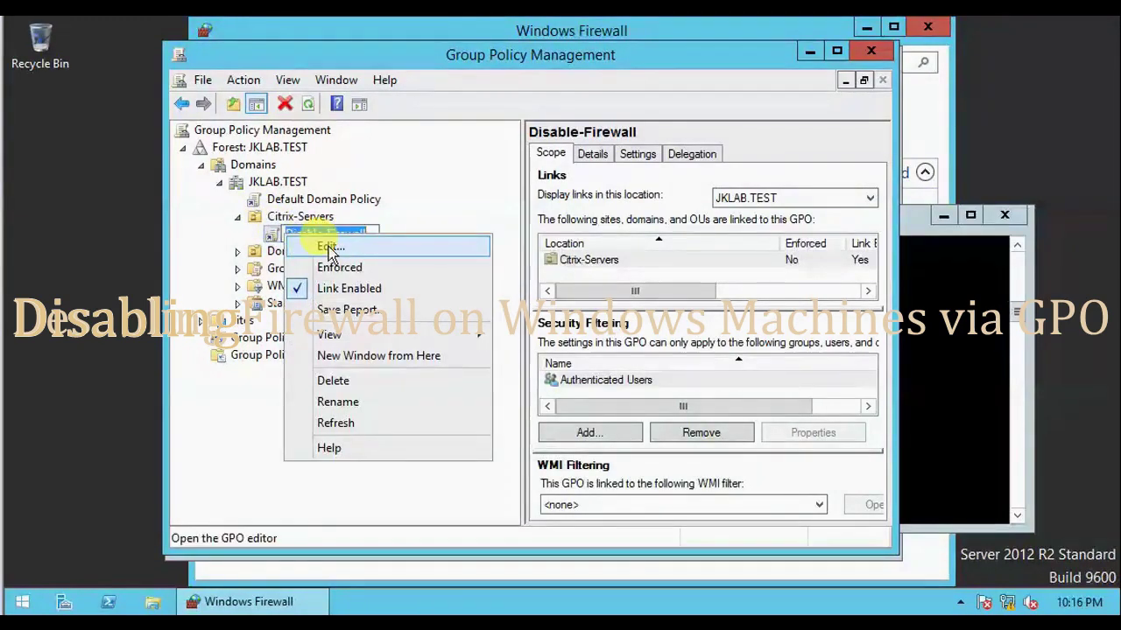
click(322, 247)
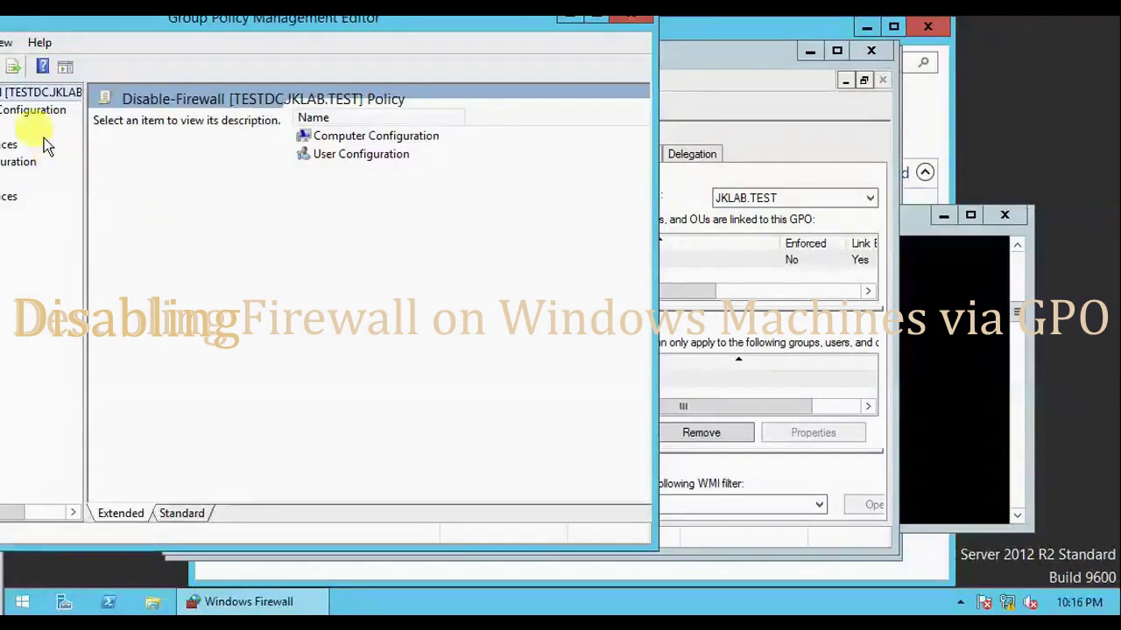
drag(137, 26, 381, 73)
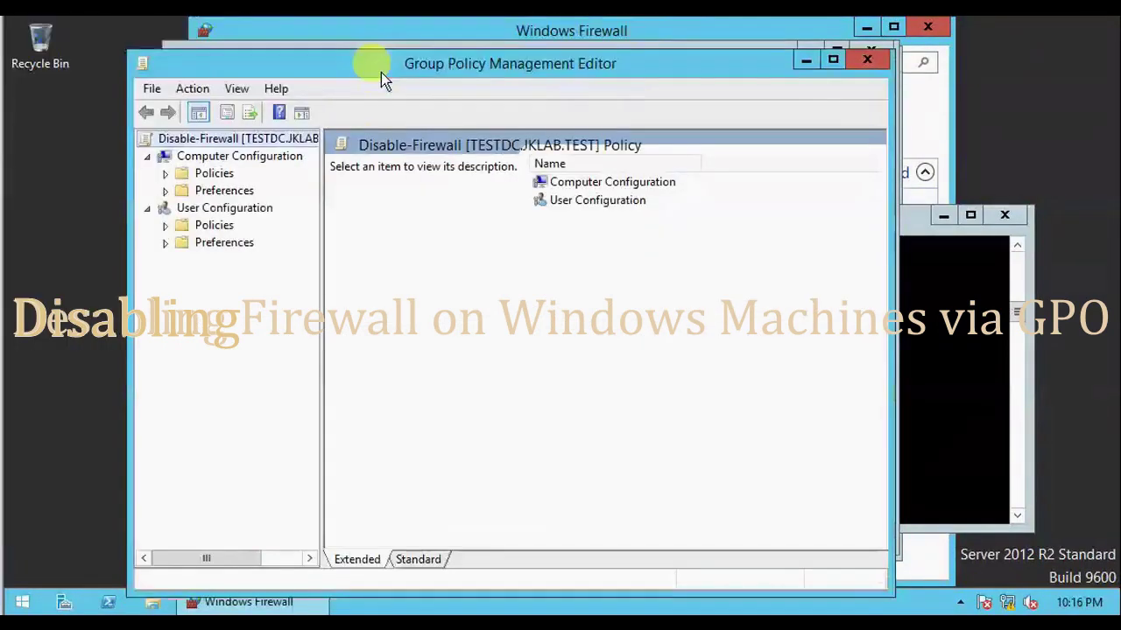
- Expand Windows Firewall with Advanced Security within the Computer Configuration policies, under Windows Settings and Security Settings
double_click(175, 174)
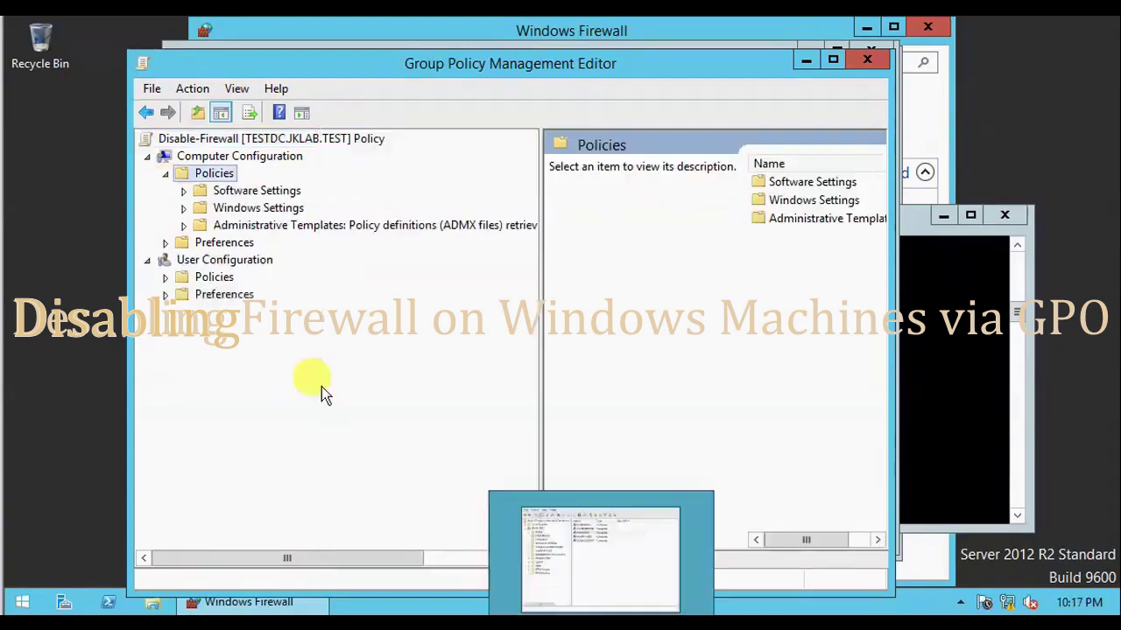
click(183, 209)
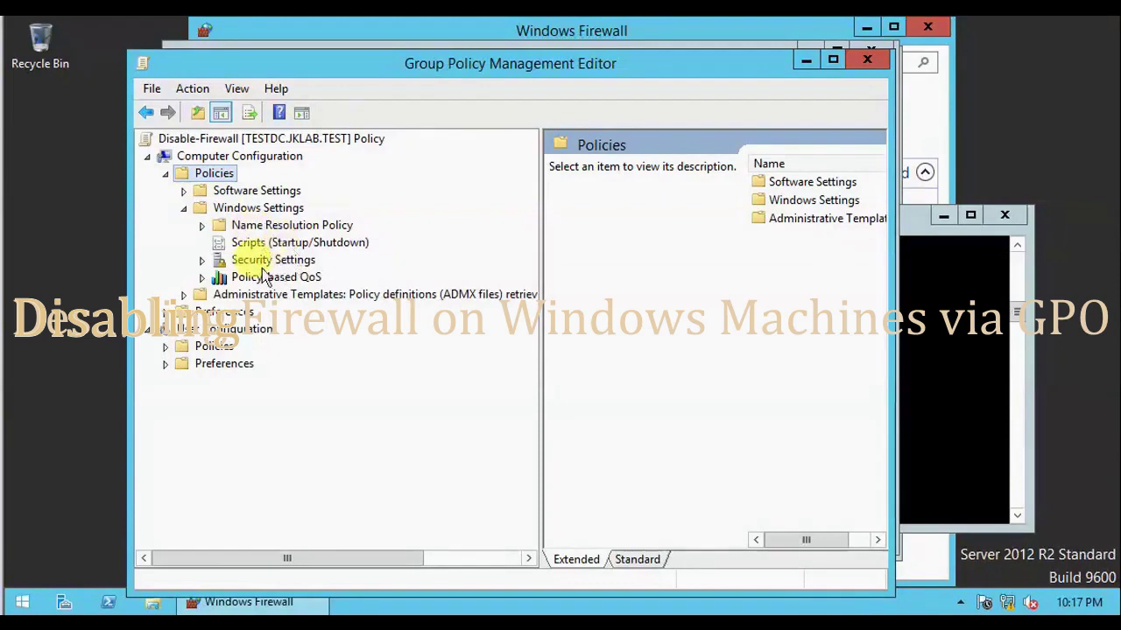
click(202, 263)
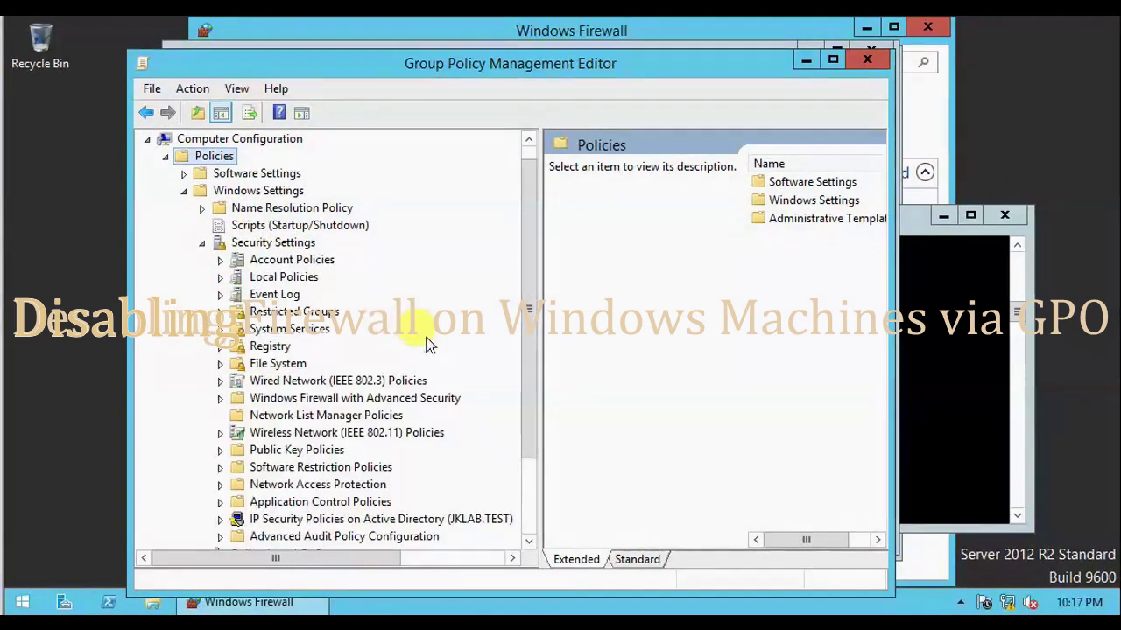
drag(529, 287, 536, 355)
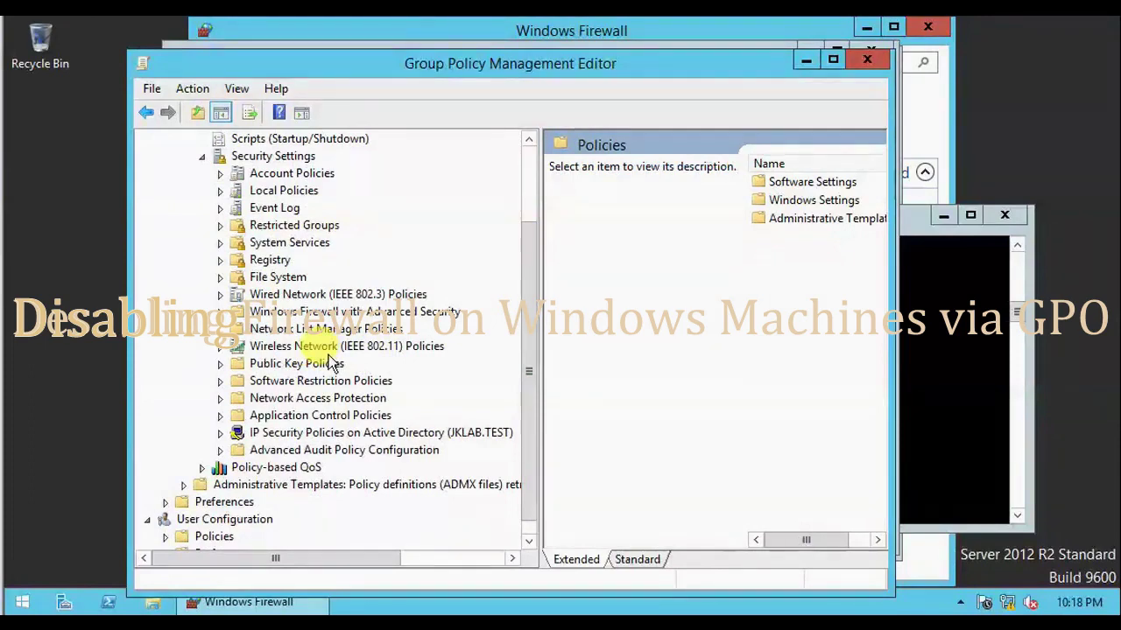
click(297, 313)
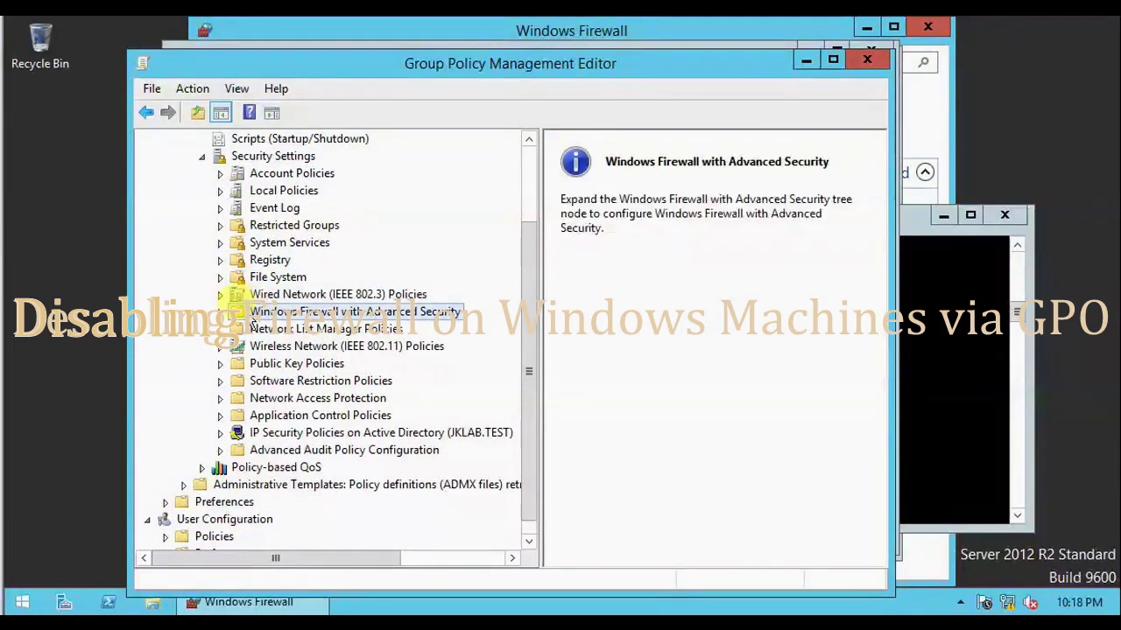
click(219, 312)
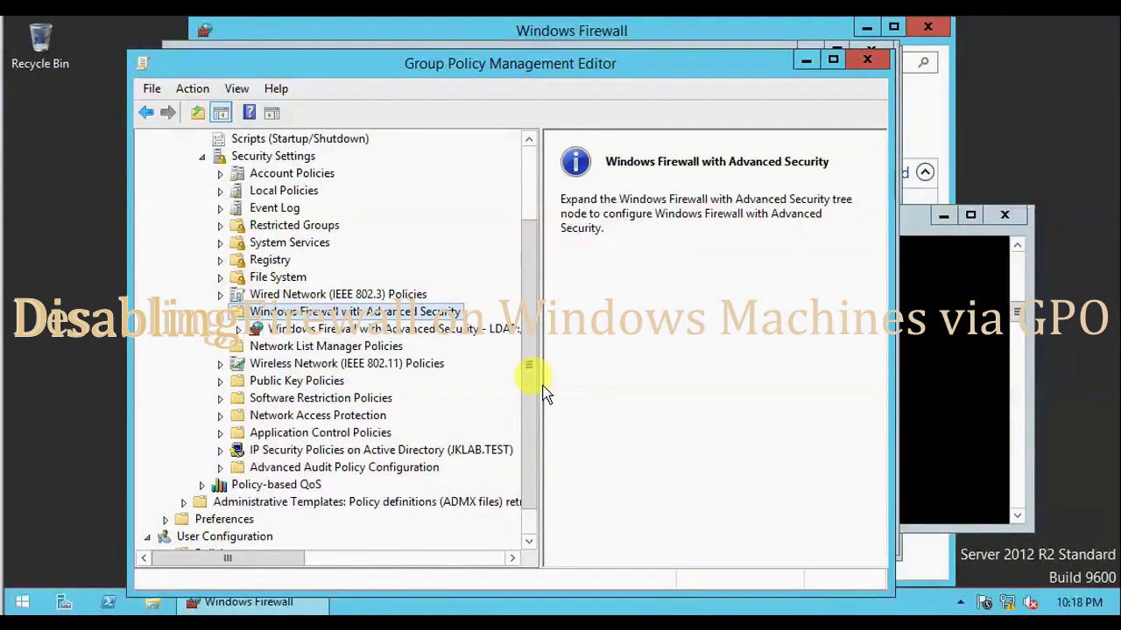
- Open the properties of the Windows Firewall with Advanced Security policy node nested under the folder of the same name
drag(539, 383, 582, 390)
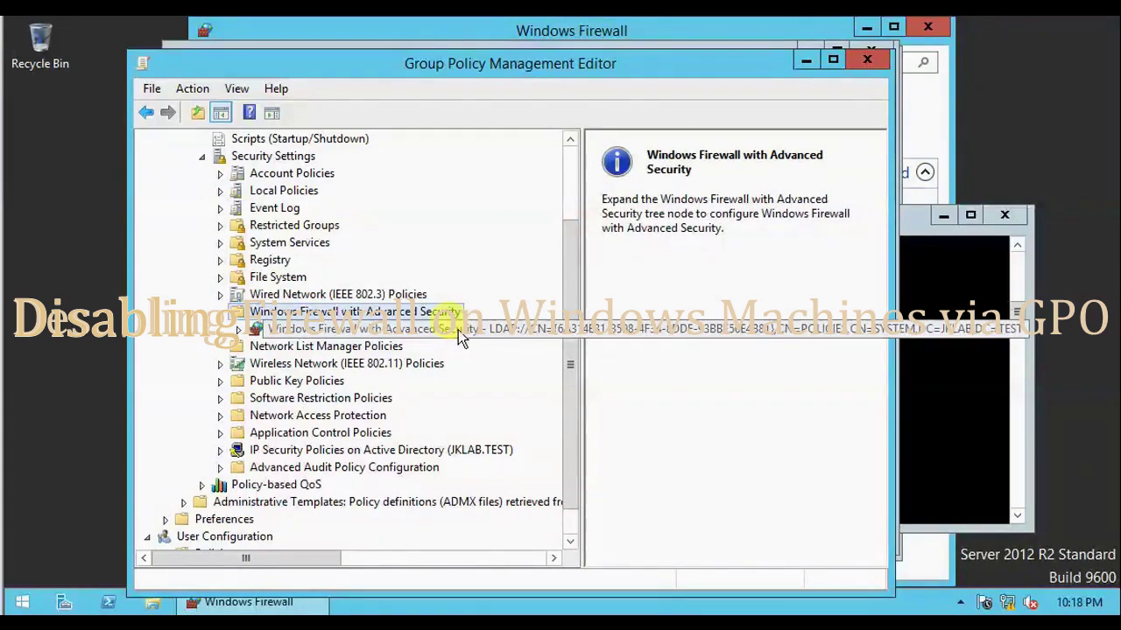
double_click(458, 330)
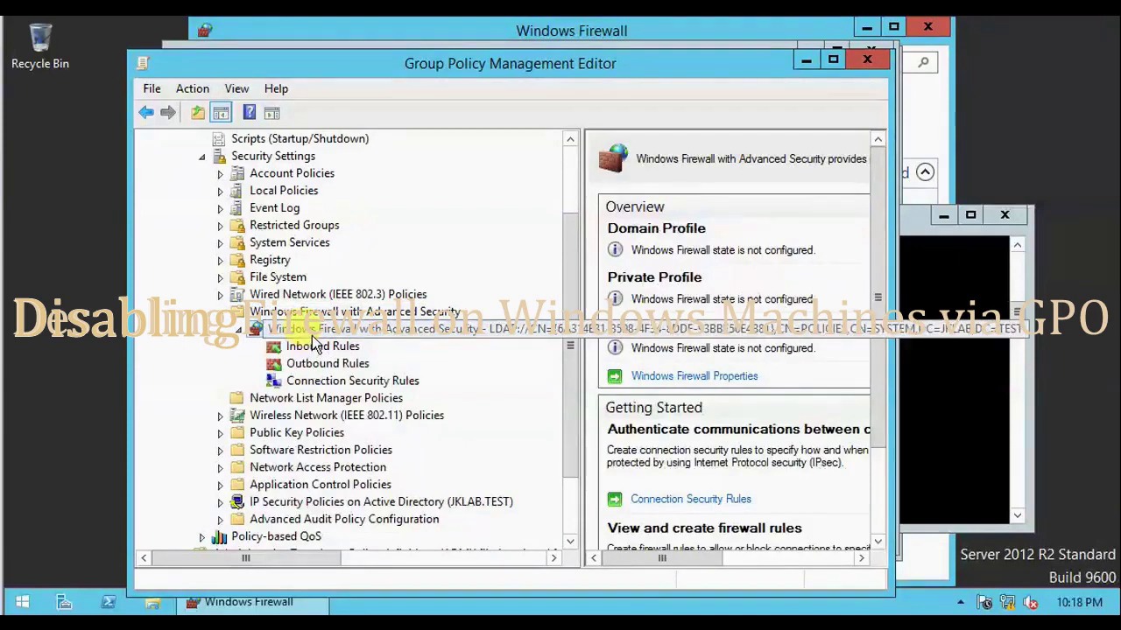
right_click(316, 337)
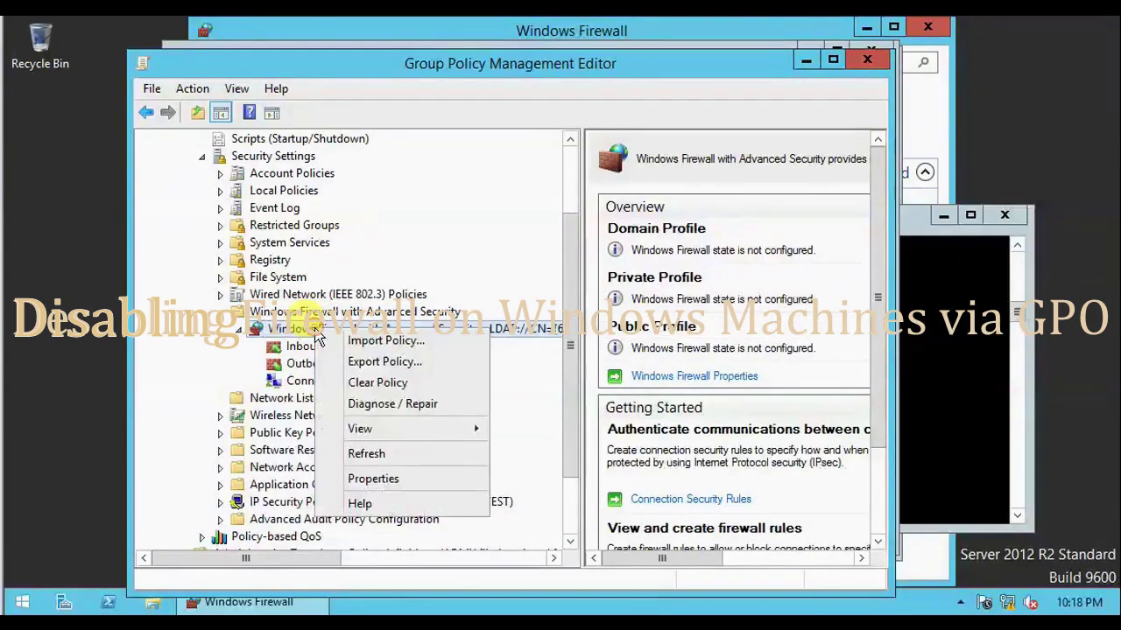
click(359, 477)
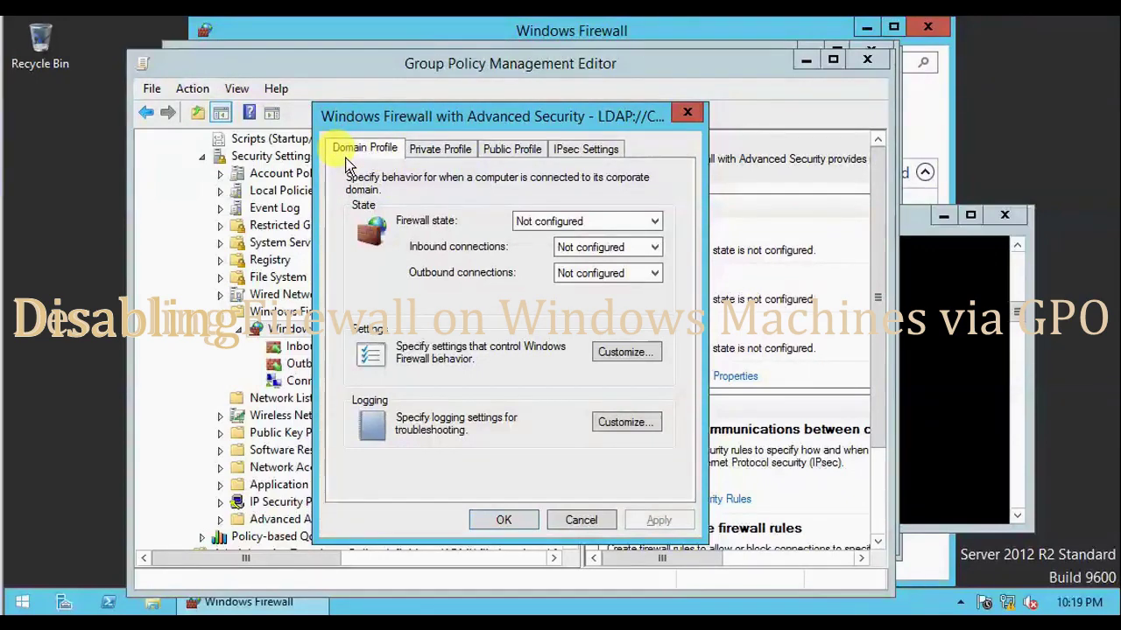
- Set the Domain Profile firewall state to Off, apply the change, and close the policy editor and the Group Policy Management console
click(591, 222)
click(551, 252)
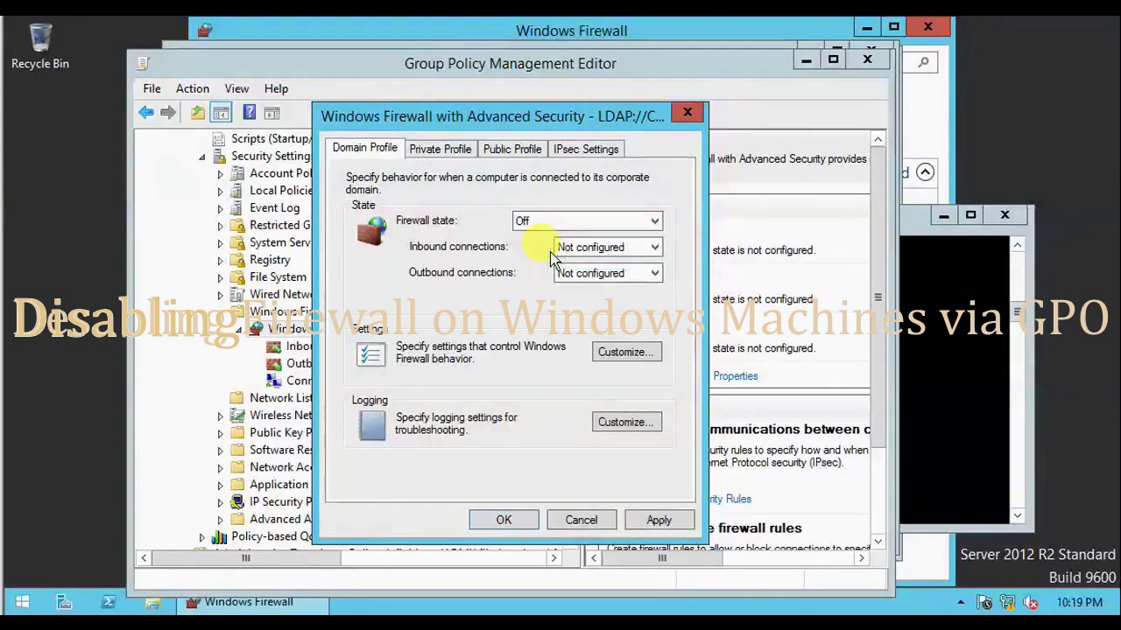
click(657, 520)
click(506, 525)
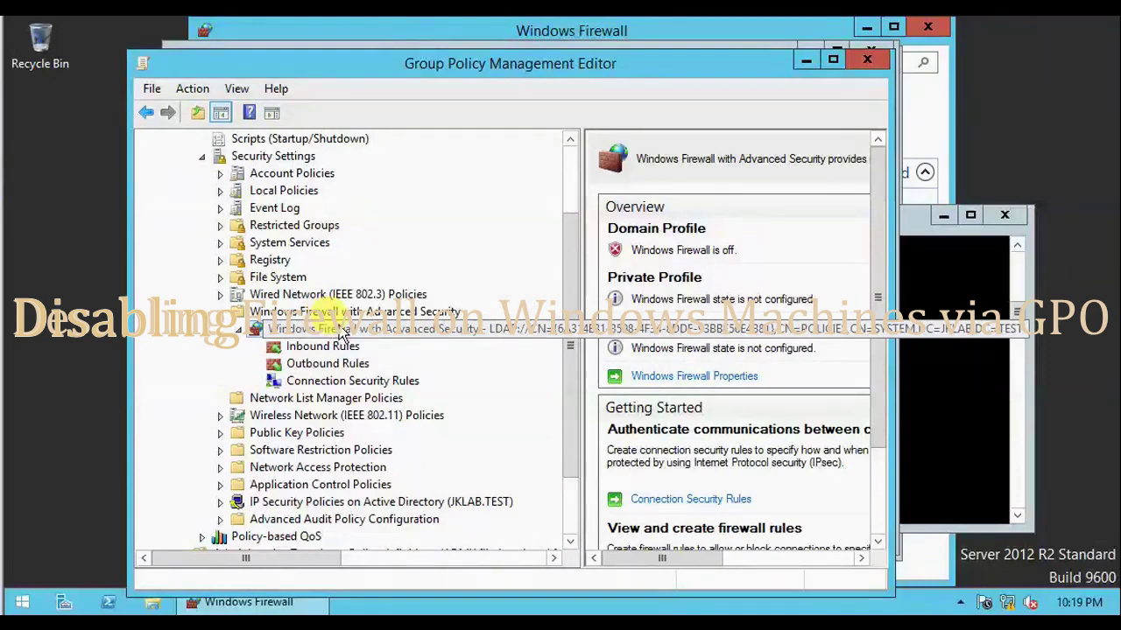
click(865, 63)
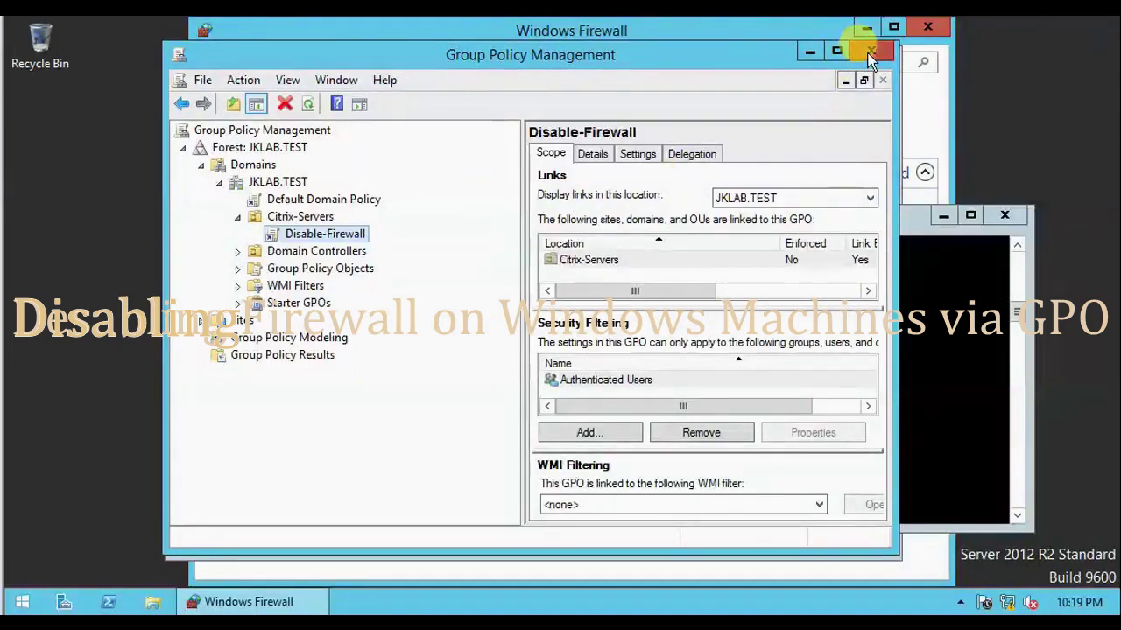
click(871, 52)
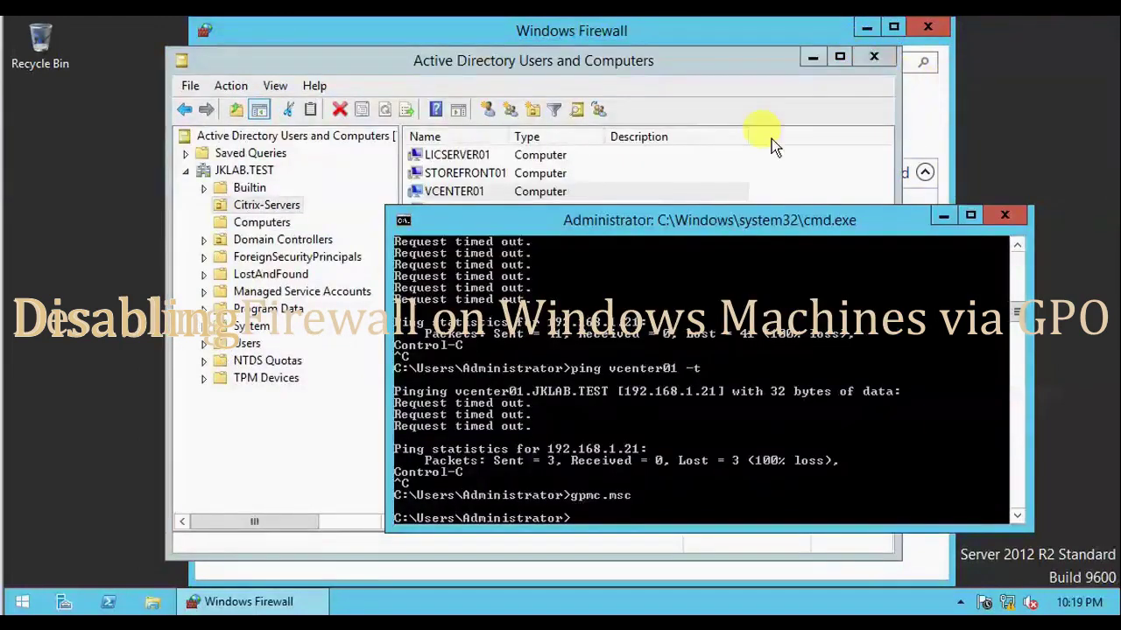
- Review the computers in the Citrix-Servers unit in Active Directory Users and Computers, and close that console
click(290, 211)
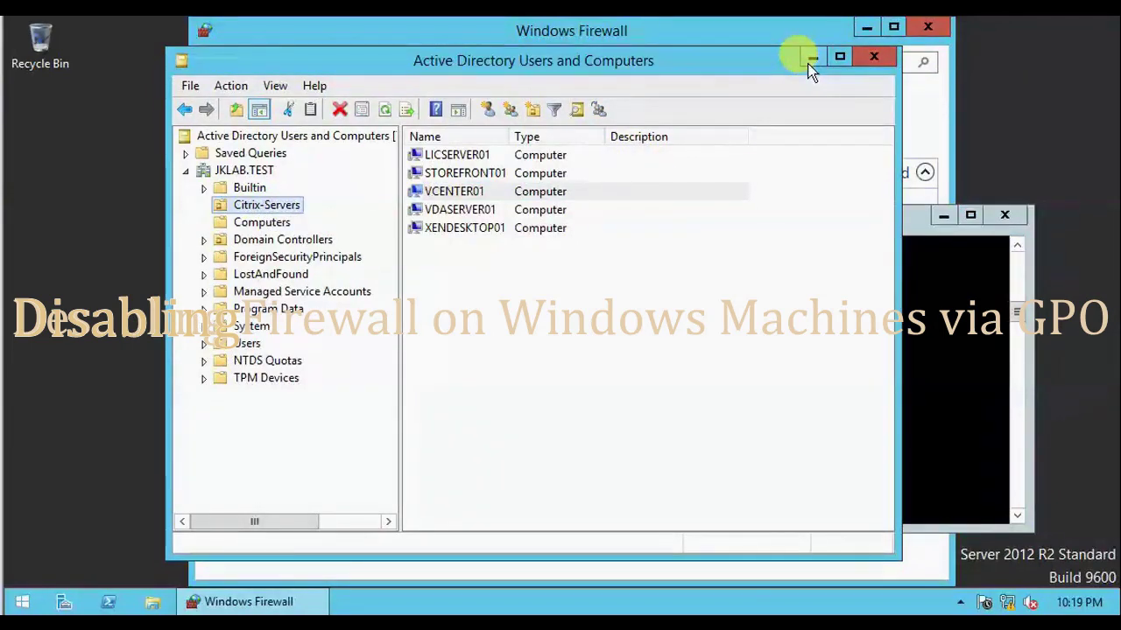
click(279, 209)
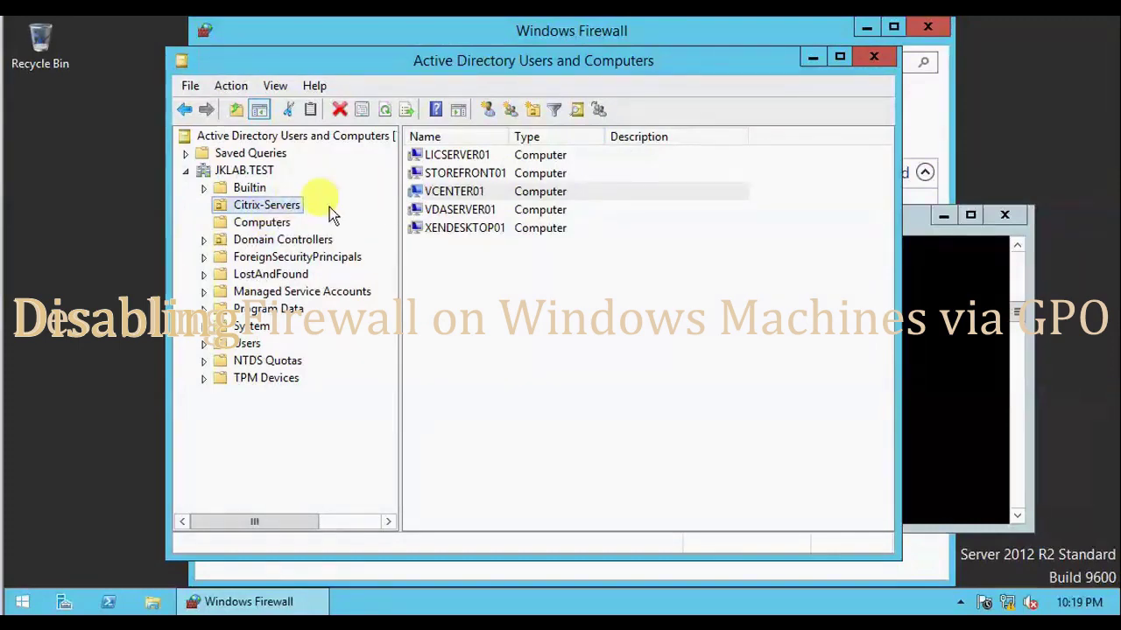
click(250, 209)
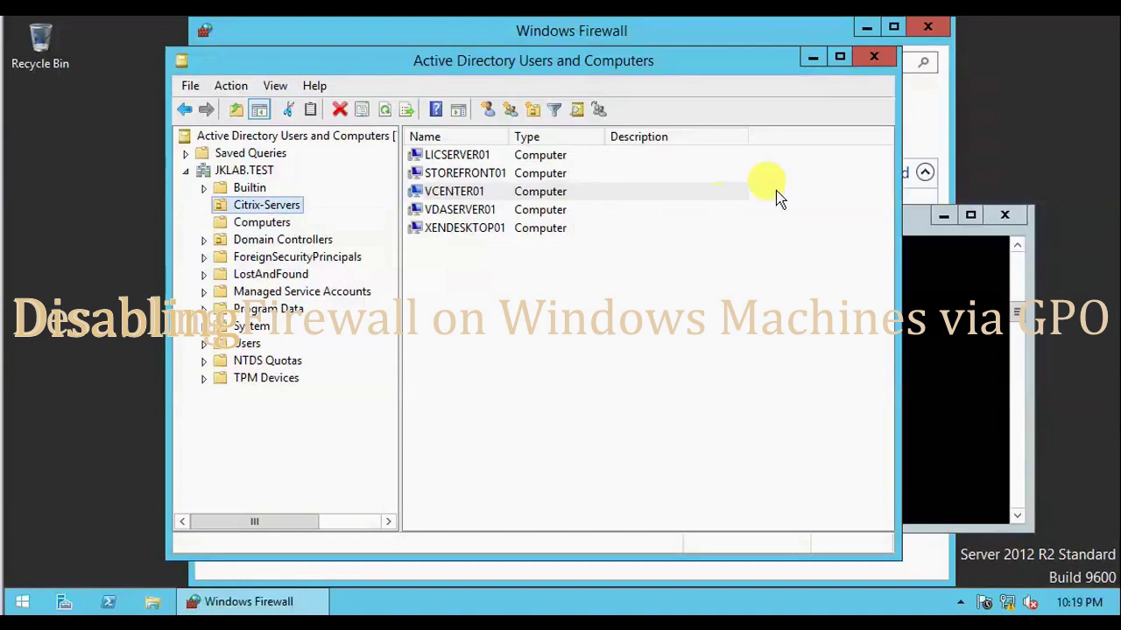
click(872, 58)
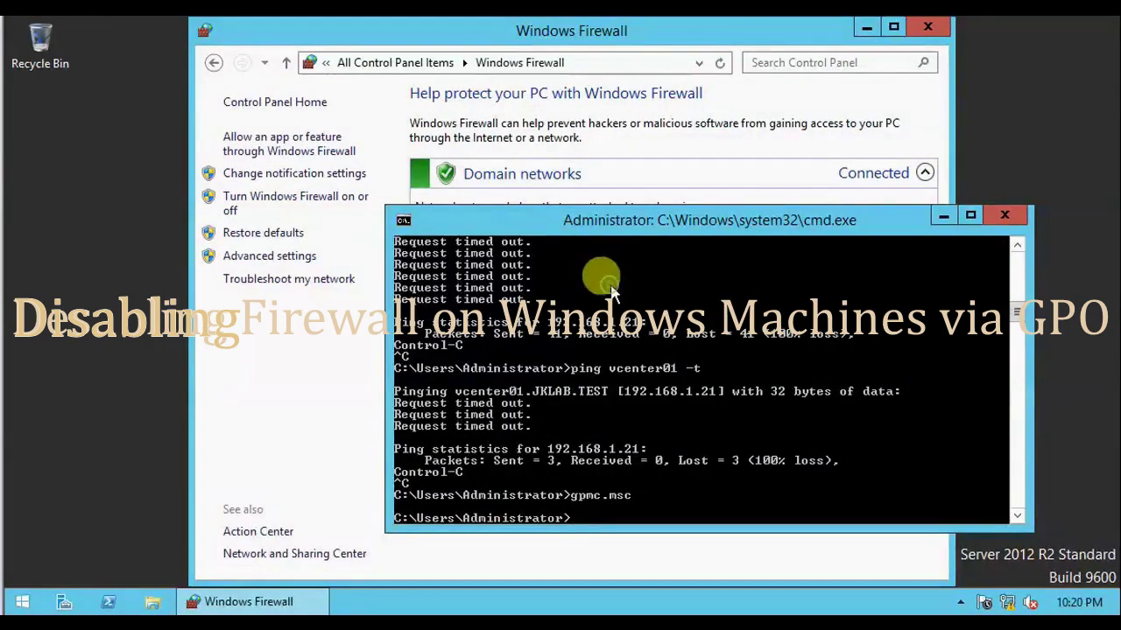
- Run the continuous ping of vcenter01 again in the administrator command prompt with ping vcenter01 -t
key(Up)
key(Up)
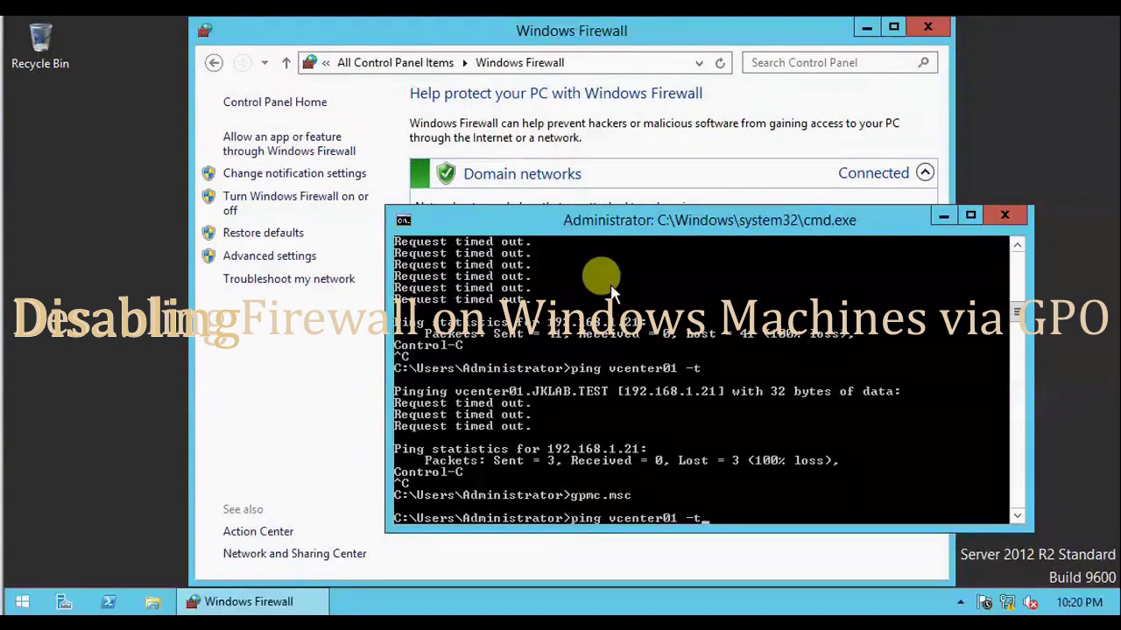
key(Return)
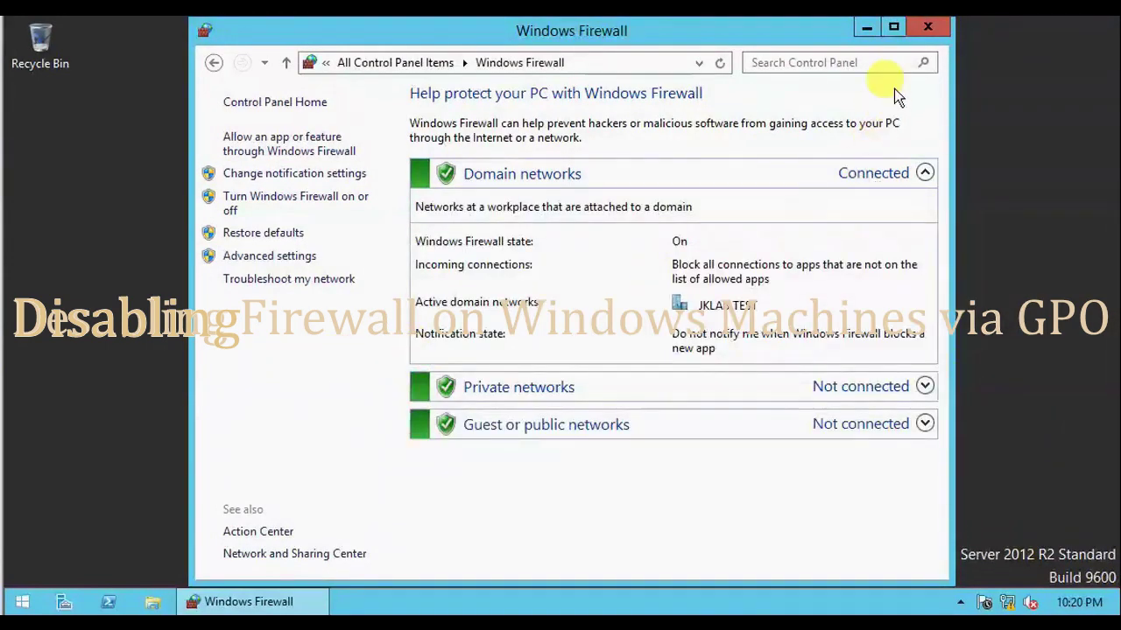
- Close the Windows Firewall window and reopen the Windows Firewall status page from Control Panel
click(928, 27)
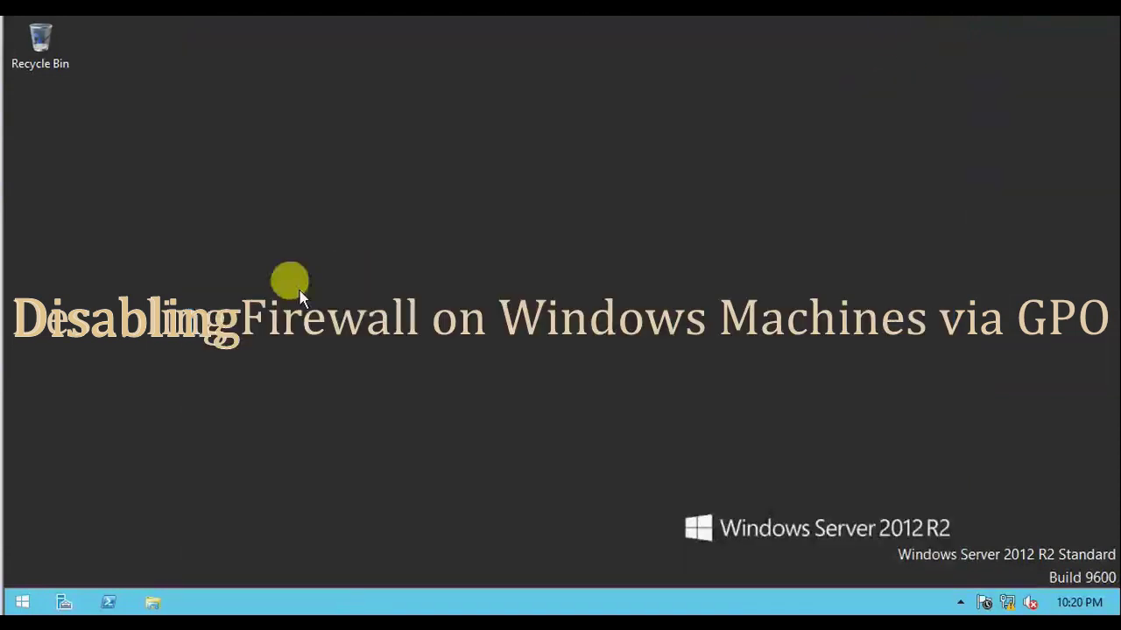
click(21, 603)
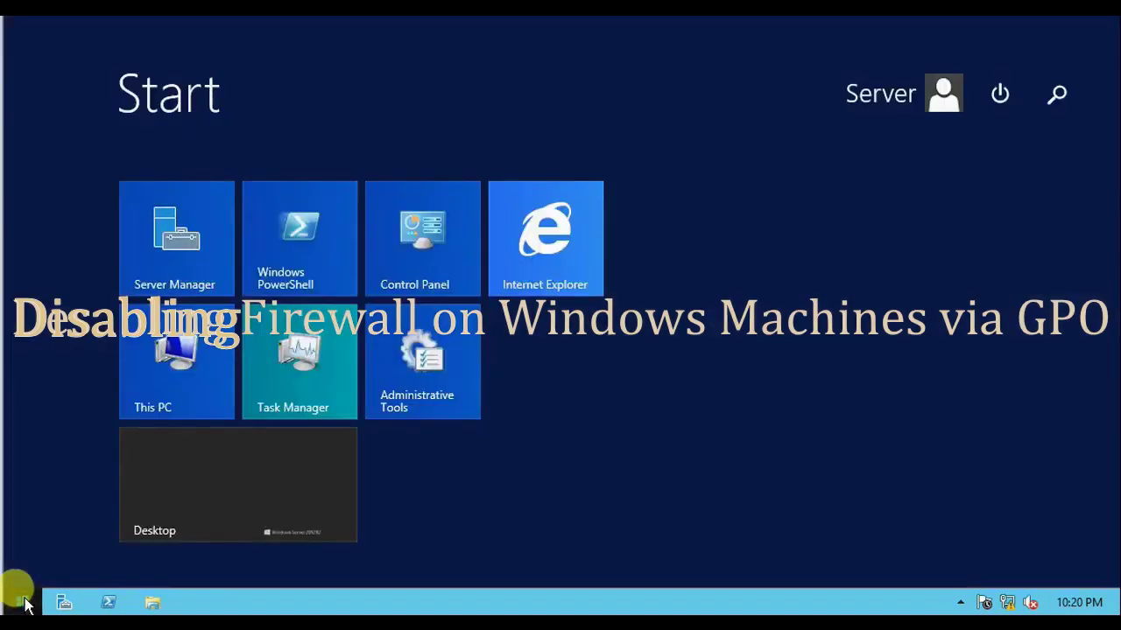
click(403, 293)
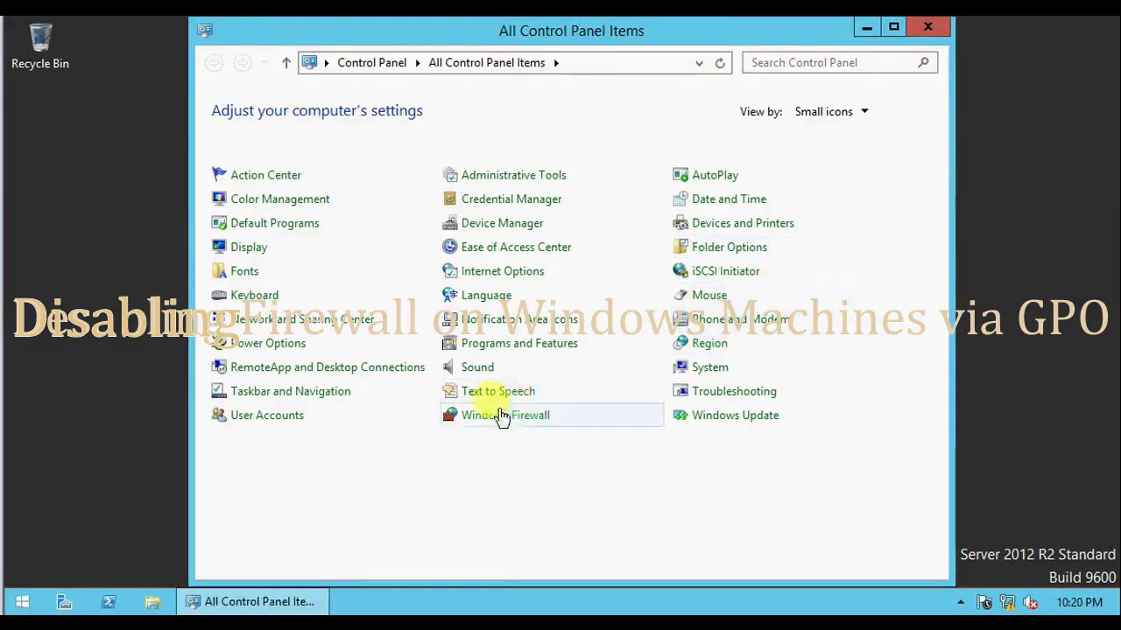
click(505, 415)
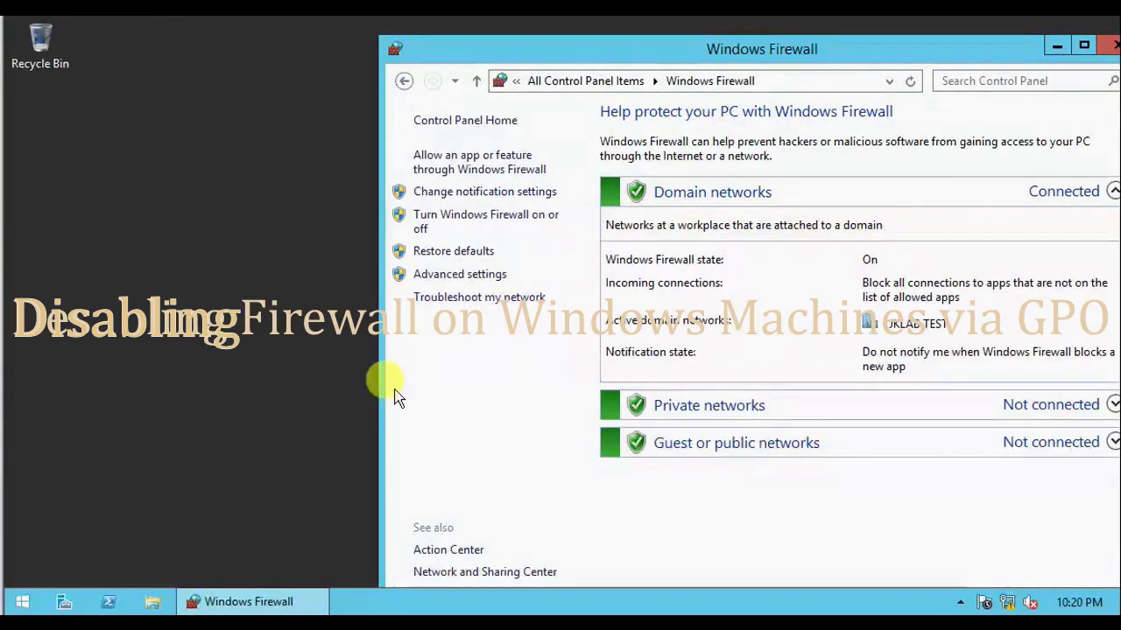
- Open a command prompt on the server and force a group policy refresh with gpupdate /force
click(19, 599)
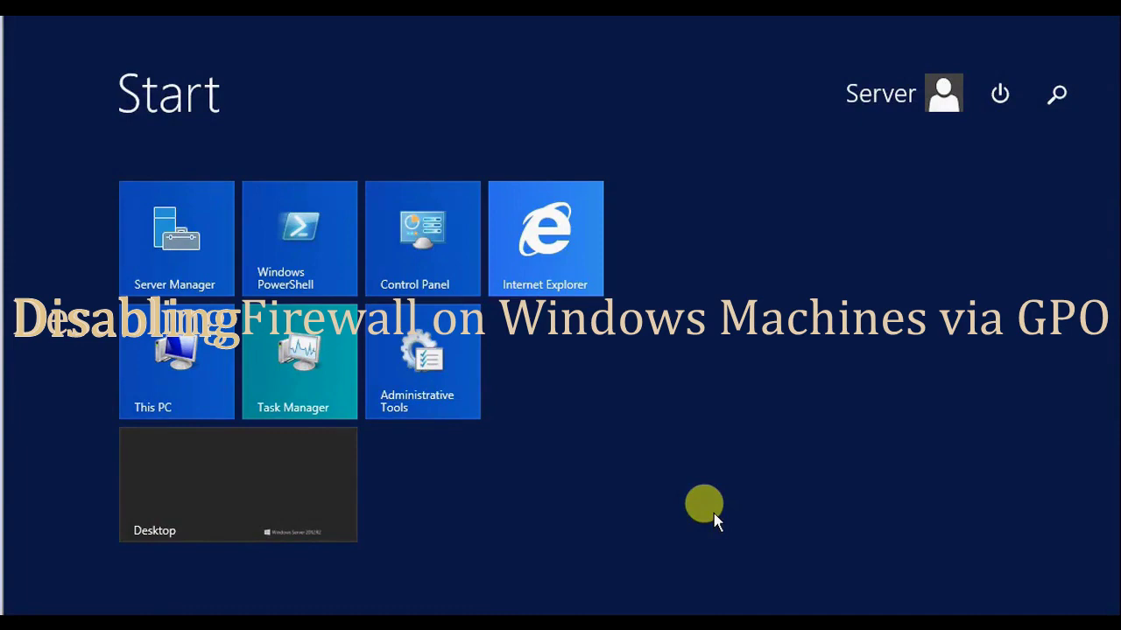
text(cmd)
key(Return)
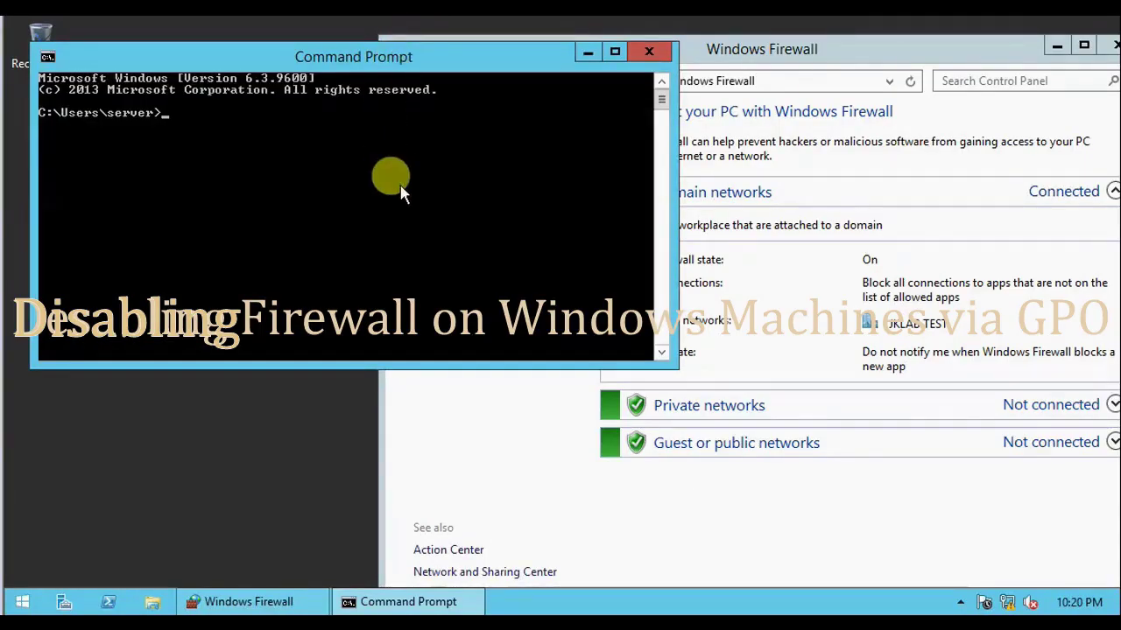
text(gpupdate /force)
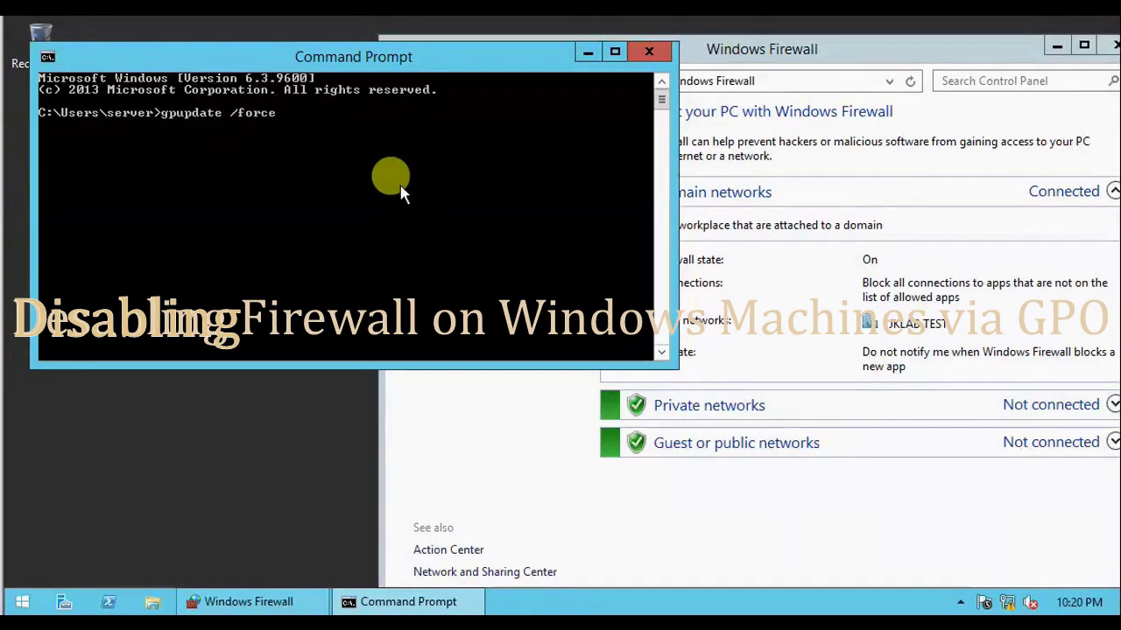
key(Return)
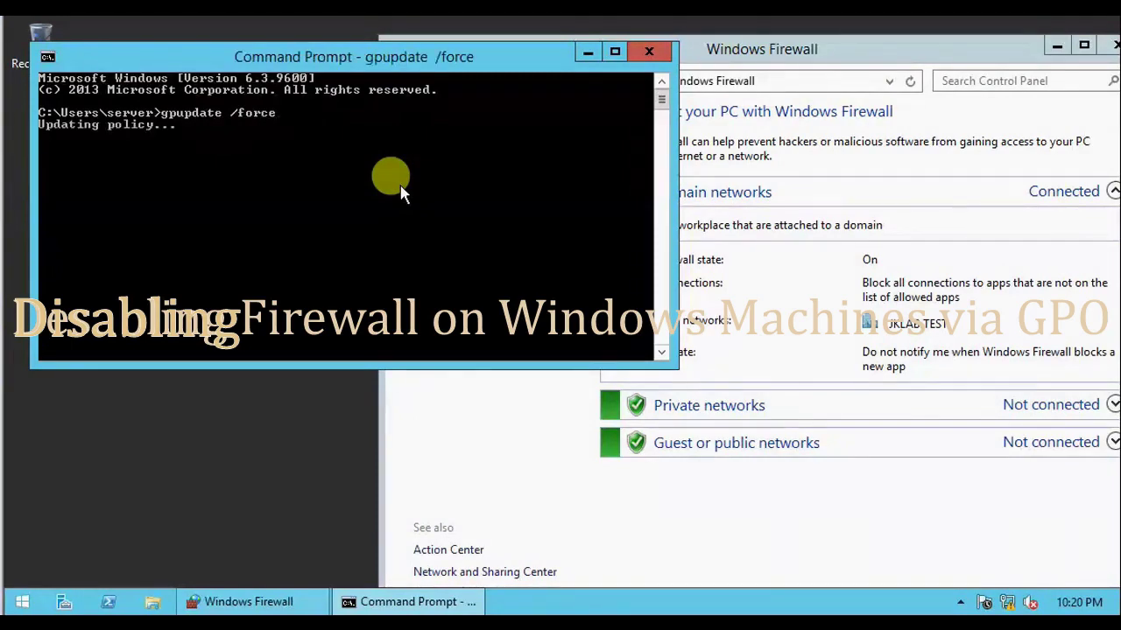
- Check the domain network's firewall state in the Windows Firewall window against the policy update's progress in the command prompt
click(774, 52)
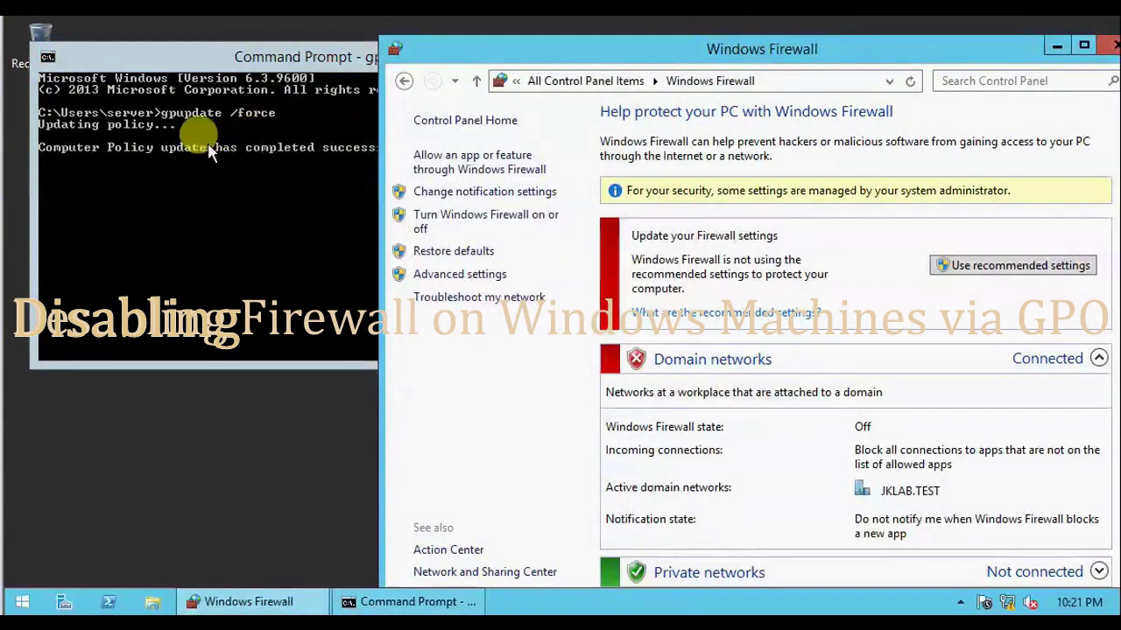
click(202, 148)
click(810, 44)
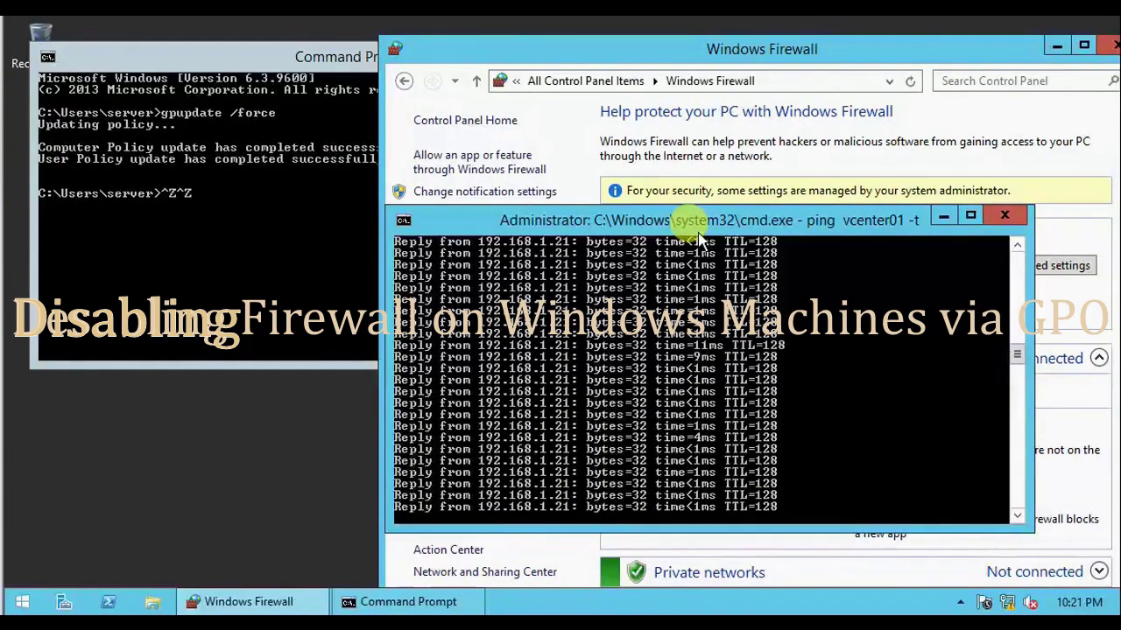
- Stop the running ping in the administrator command prompt and restart it with ping vcenter01 -t to test connectivity
key(ctrl+c)
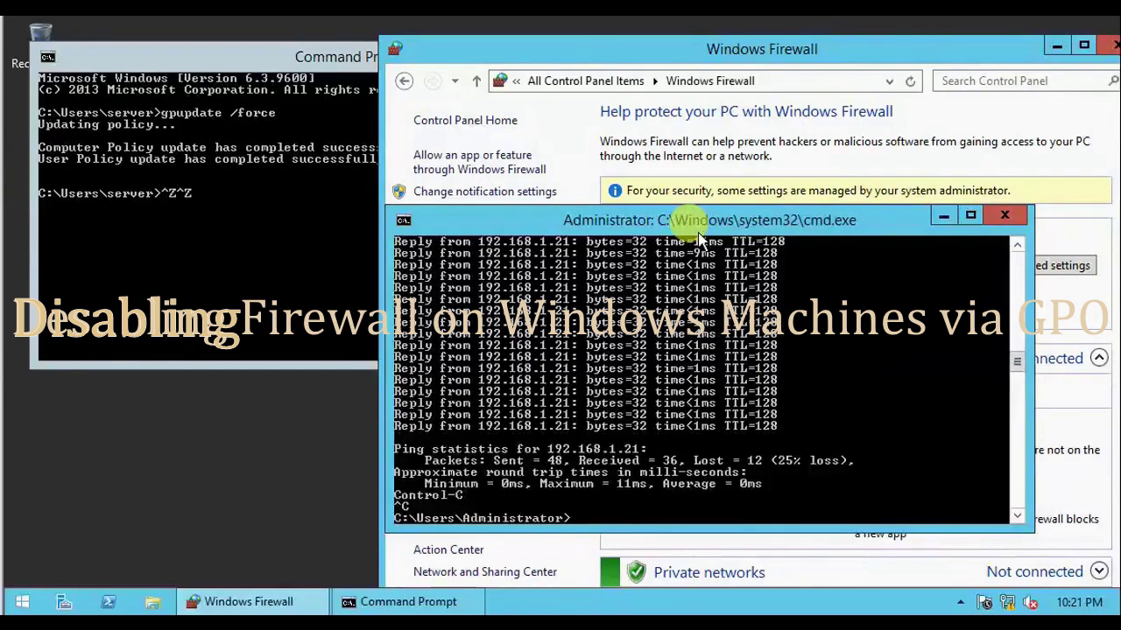
key(Up)
key(Return)
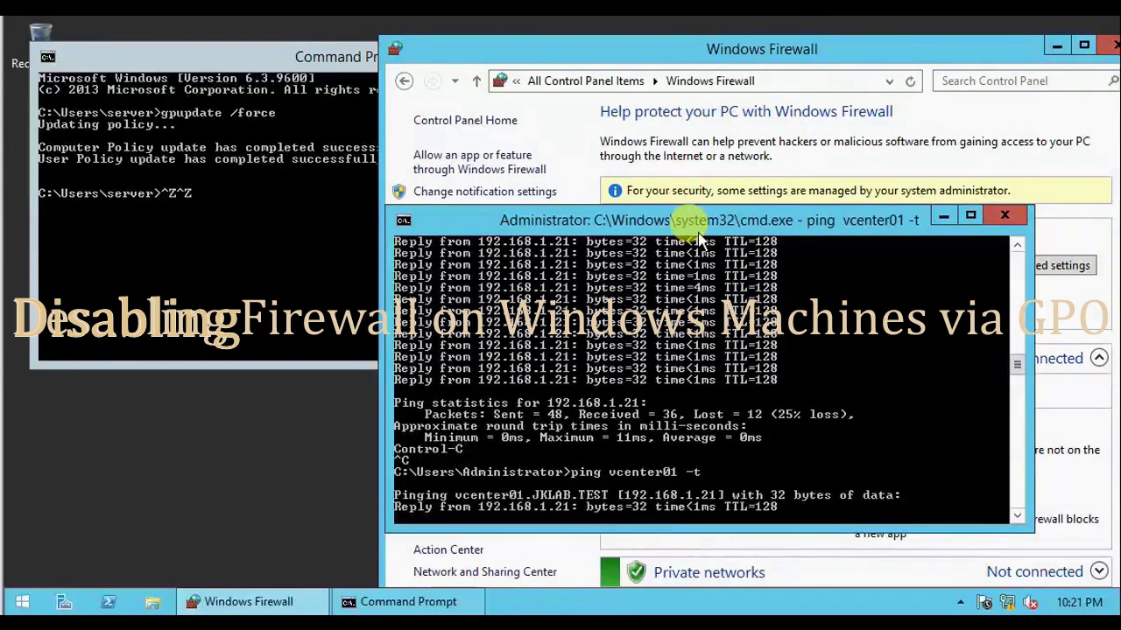